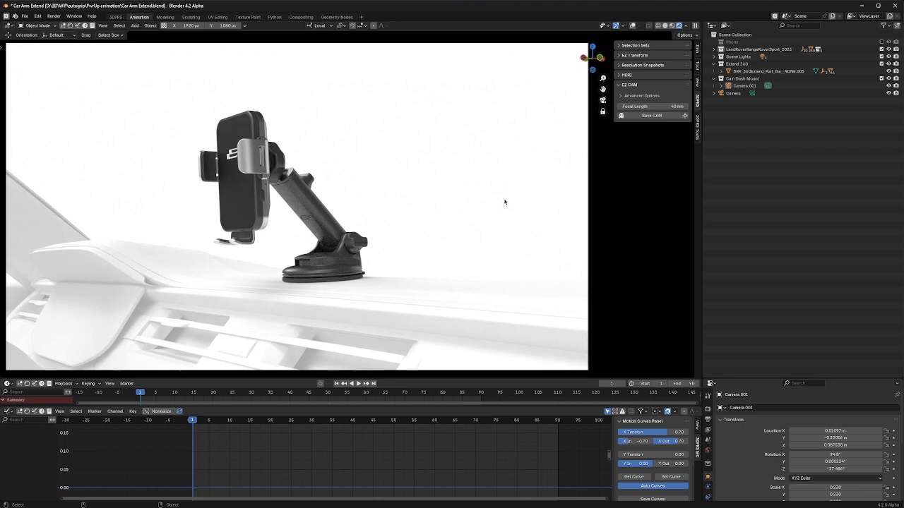
Open the add-on preferences and review the details and popup shortcut of the 3DPRS EZ CAM add-on.
{"action": "left_click", "coordinate": [37, 15]}
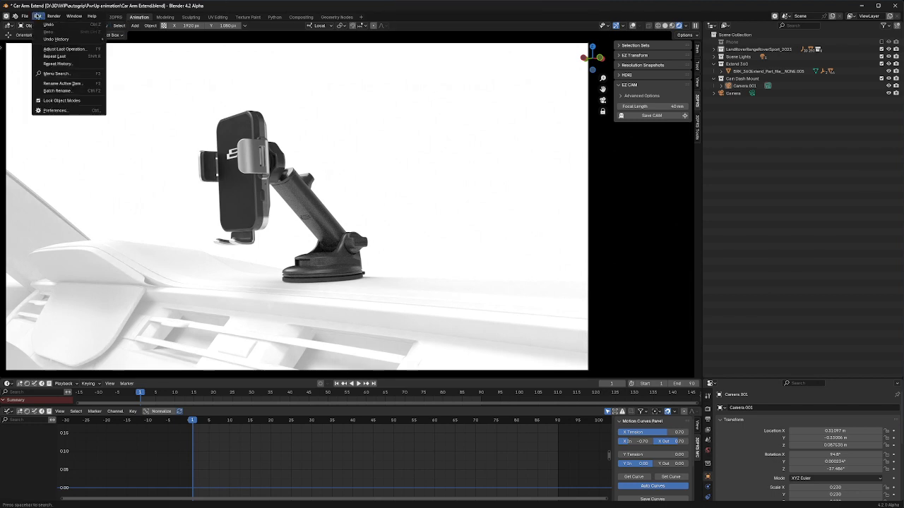
{"action": "left_click", "coordinate": [65, 111]}
{"action": "left_click", "coordinate": [131, 22]}
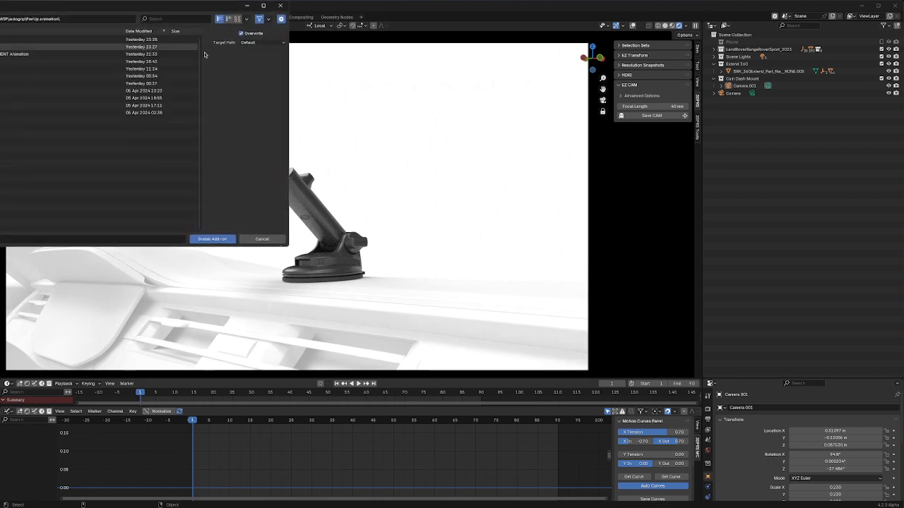
{"action": "key", "text": "Escape"}
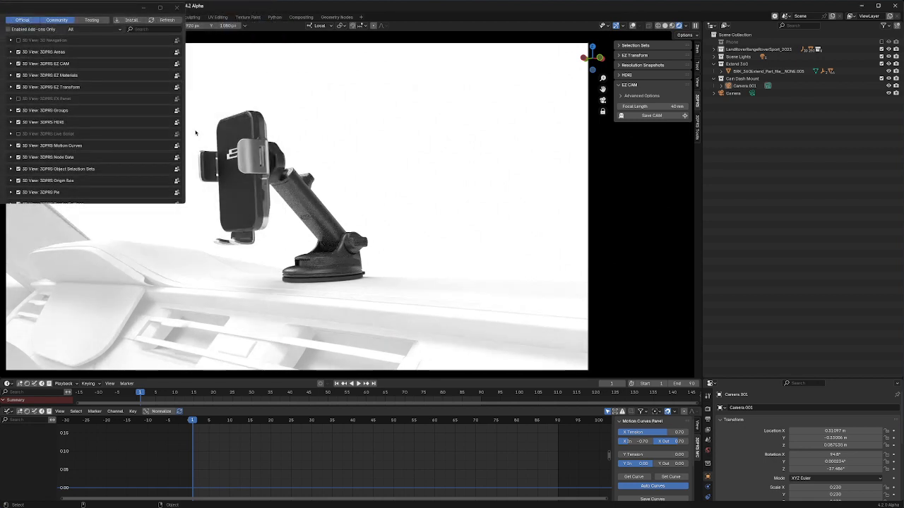
{"action": "left_click", "coordinate": [11, 64]}
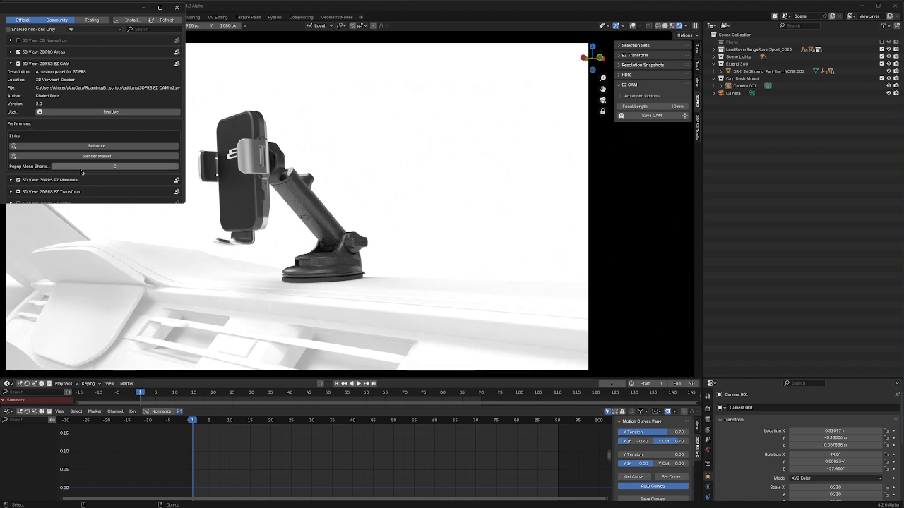
{"action": "left_click_drag", "start_coordinate": [184, 168], "coordinate": [221, 168]}
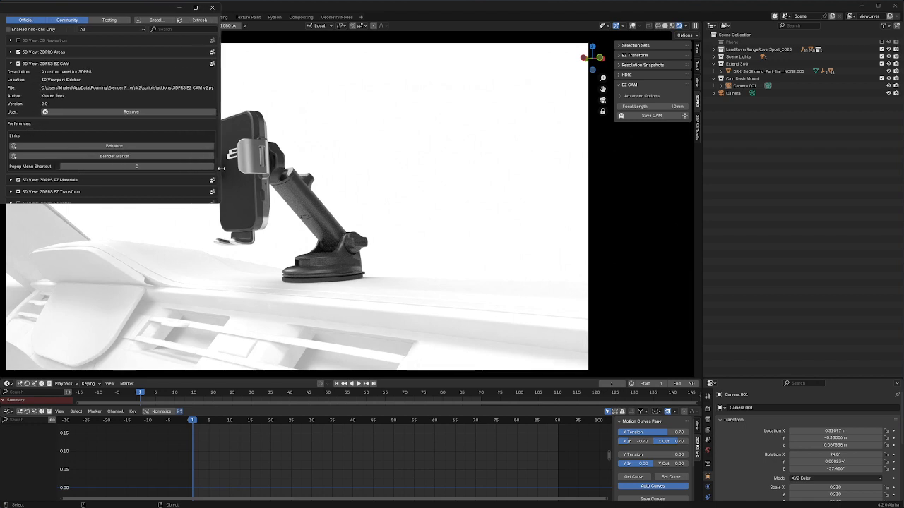
{"action": "left_click", "coordinate": [212, 7]}
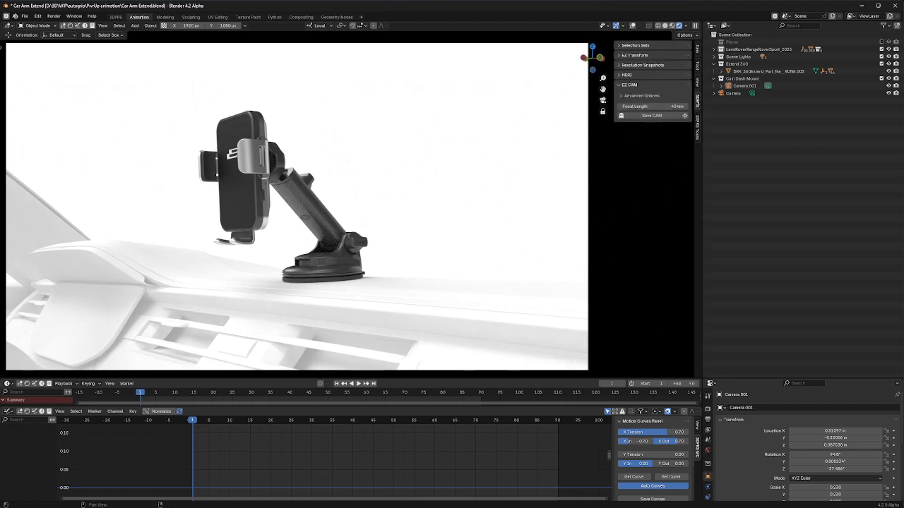
Expand EZ CAM's advanced options, try the orthographic camera type, and return to Perspective with a focal length of about 48 mm.
{"action": "left_click", "coordinate": [636, 96]}
{"action": "left_click", "coordinate": [636, 96]}
{"action": "left_click", "coordinate": [636, 96]}
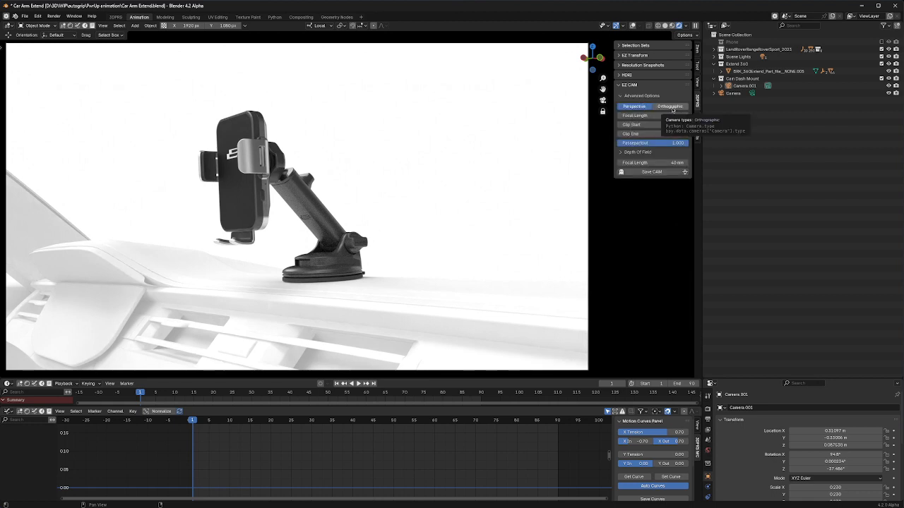
{"action": "left_click", "coordinate": [669, 107]}
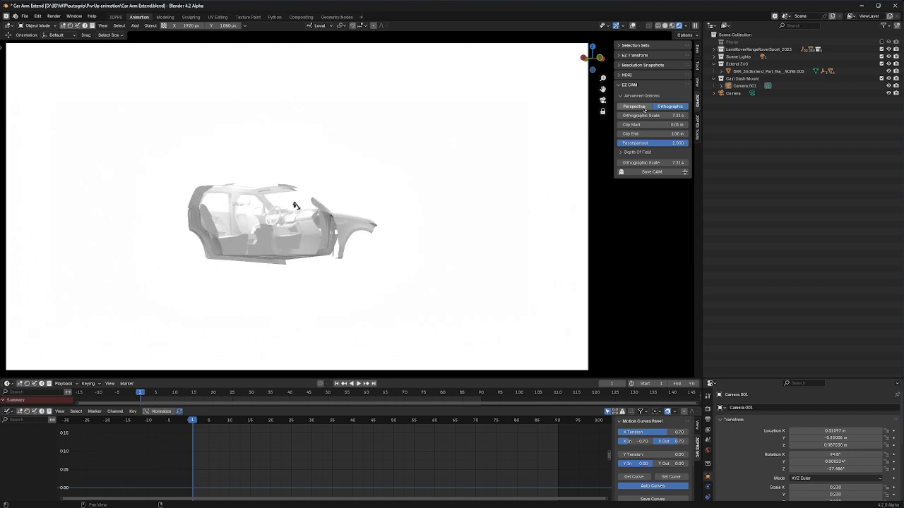
{"action": "left_click", "coordinate": [644, 108]}
{"action": "left_click", "coordinate": [671, 110]}
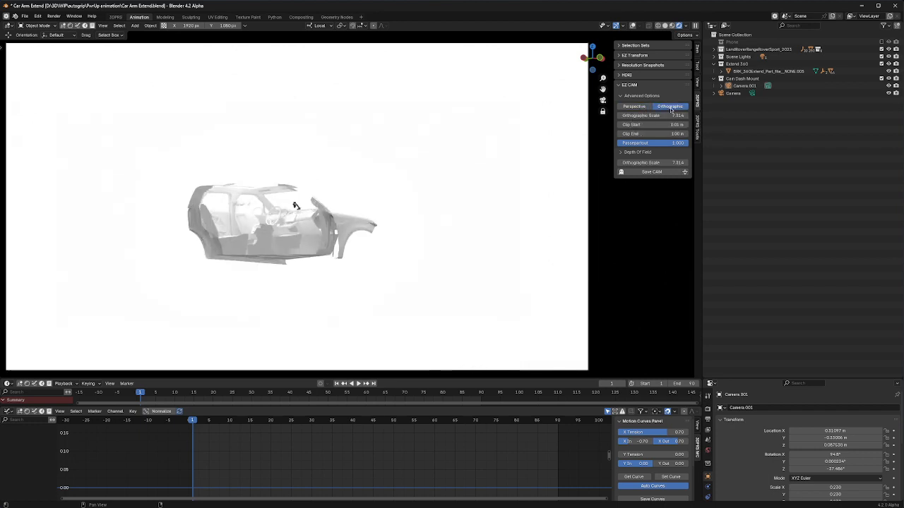
{"action": "left_click", "coordinate": [629, 110]}
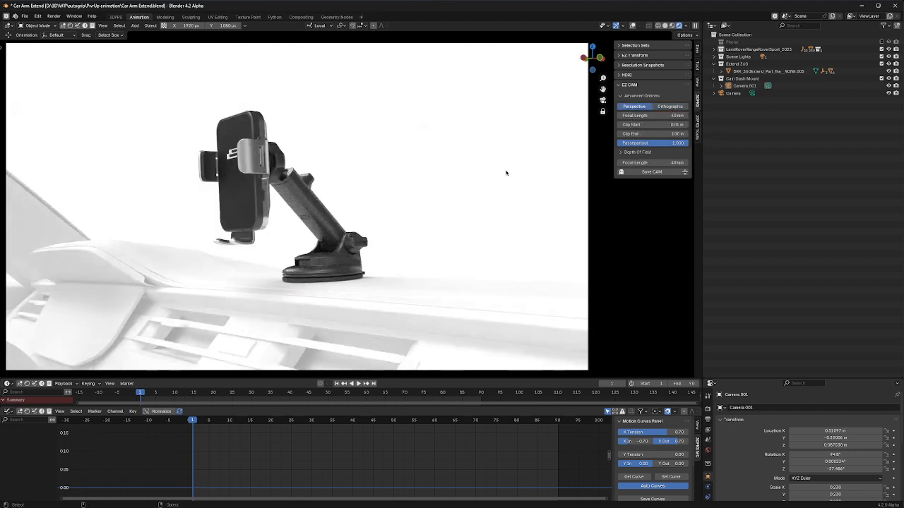
{"action": "left_click_drag", "start_coordinate": [652, 115], "coordinate": [672, 115]}
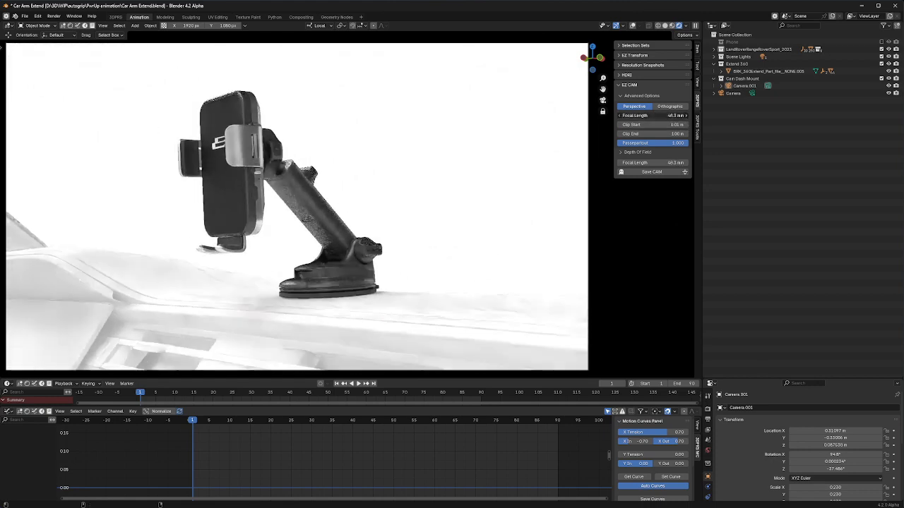
Make the camera orthographic with scale 0.364, clip start 0.001 m and clip end 90.6 m.
{"action": "left_click", "coordinate": [670, 107]}
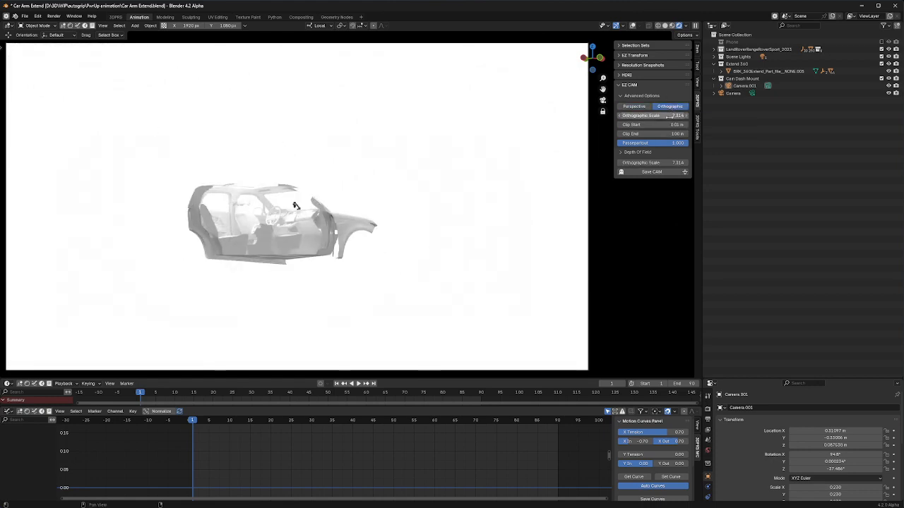
{"action": "left_click_drag", "start_coordinate": [671, 115], "coordinate": [649, 134]}
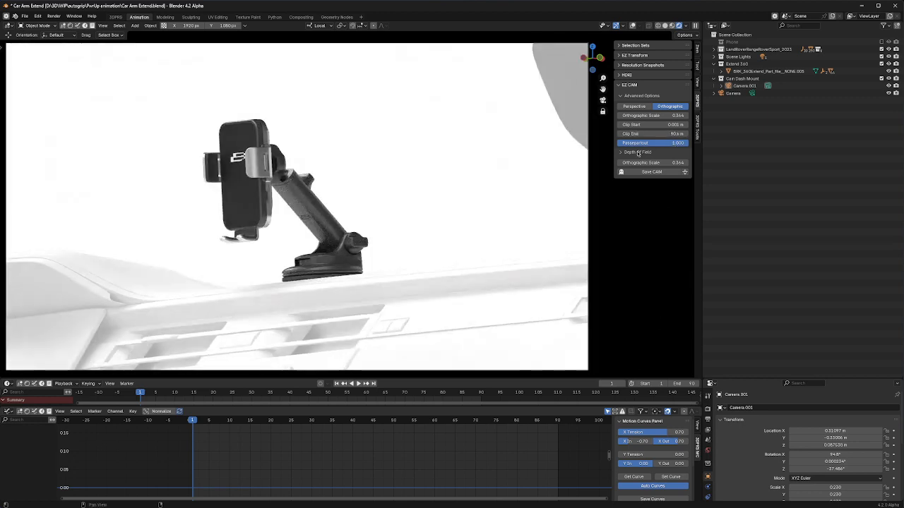
Enable the camera's depth of field and increase the focus distance until the phone mount becomes recognizable.
{"action": "left_click", "coordinate": [638, 153]}
{"action": "left_click", "coordinate": [649, 163]}
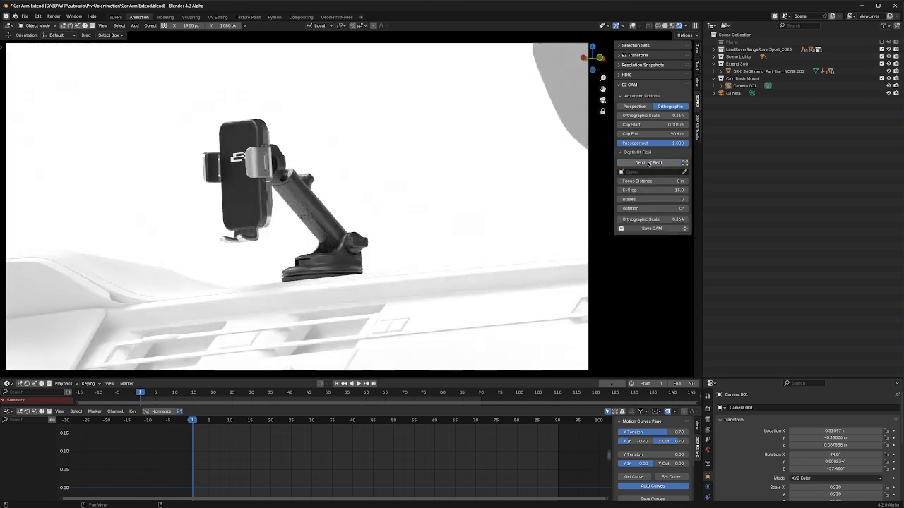
{"action": "left_click", "coordinate": [649, 163]}
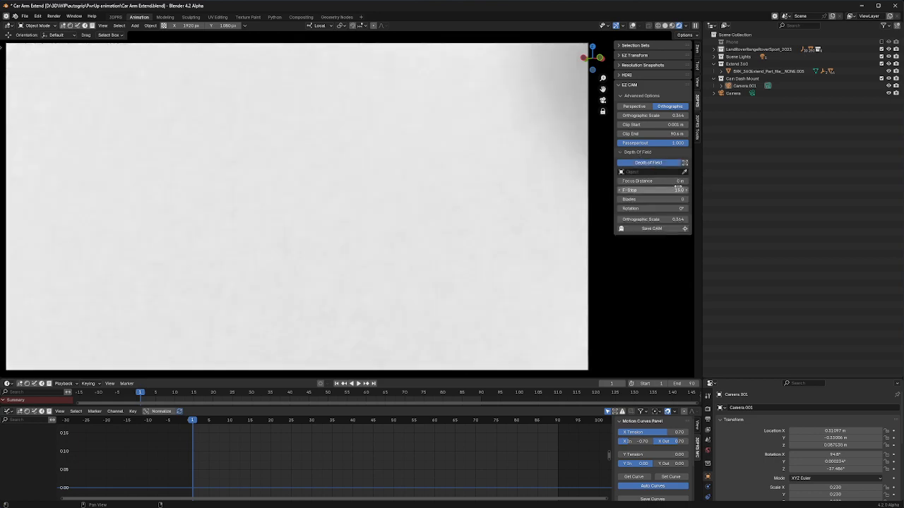
{"action": "left_click_drag", "start_coordinate": [663, 181], "coordinate": [687, 182]}
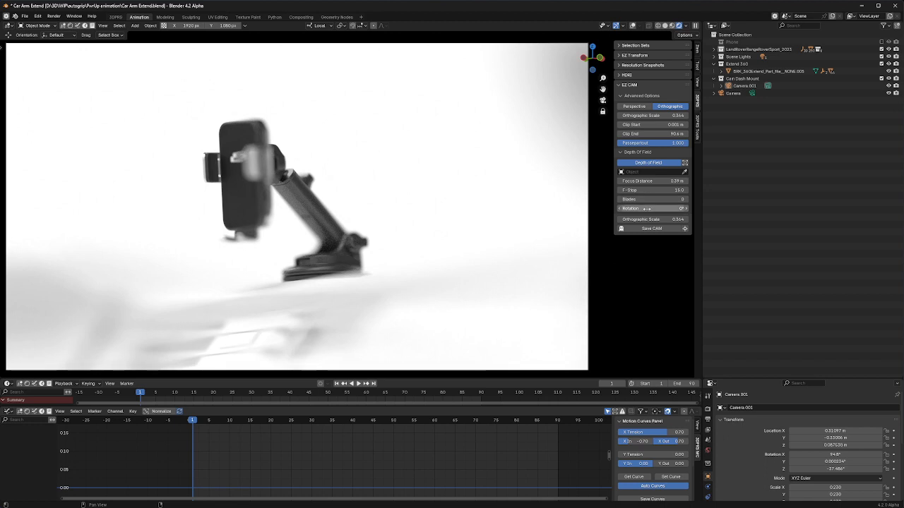
Switch the camera back to Perspective and set its focal length to 44.1 mm with the advanced options collapsed.
{"action": "left_click", "coordinate": [623, 96]}
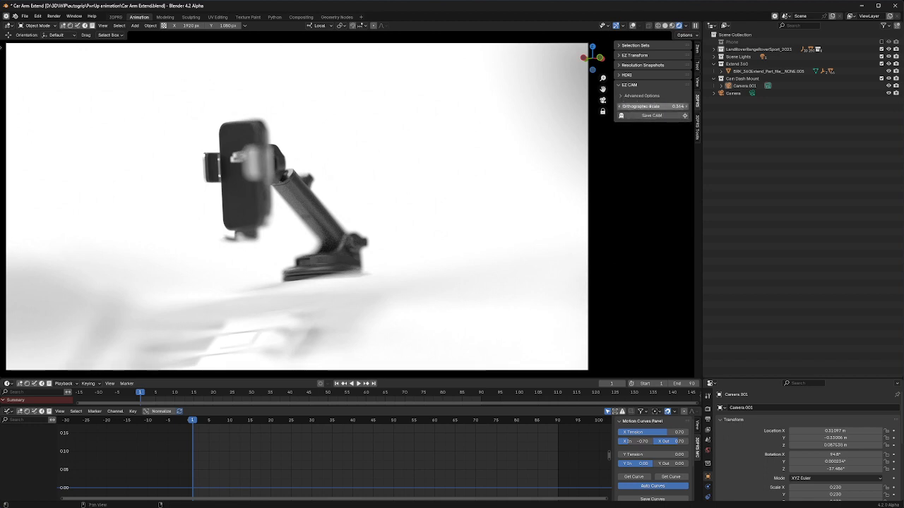
{"action": "left_click", "coordinate": [640, 96]}
{"action": "left_click", "coordinate": [638, 106]}
{"action": "left_click", "coordinate": [633, 95]}
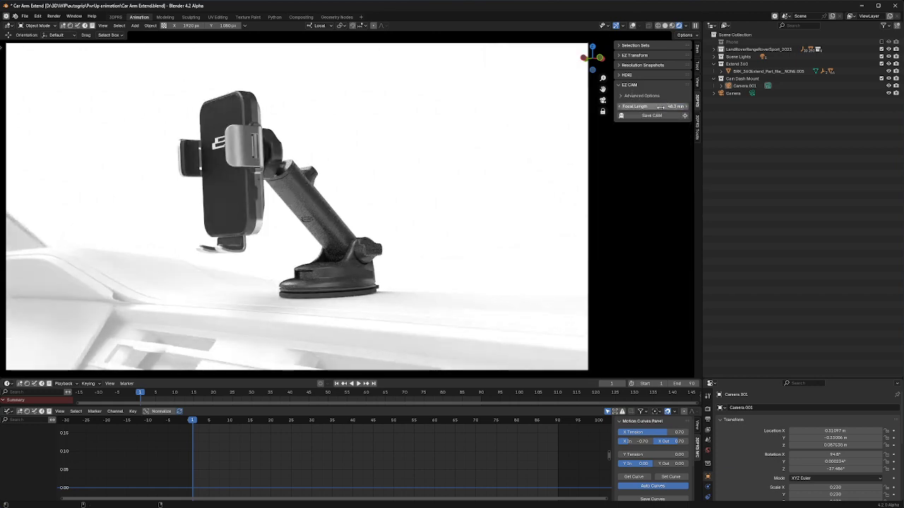
{"action": "mouse_move", "coordinate": [661, 107]}
{"action": "left_mouse_down"}
{"action": "mouse_move", "coordinate": [629, 107]}
{"action": "mouse_move", "coordinate": [655, 107]}
{"action": "left_mouse_up"}
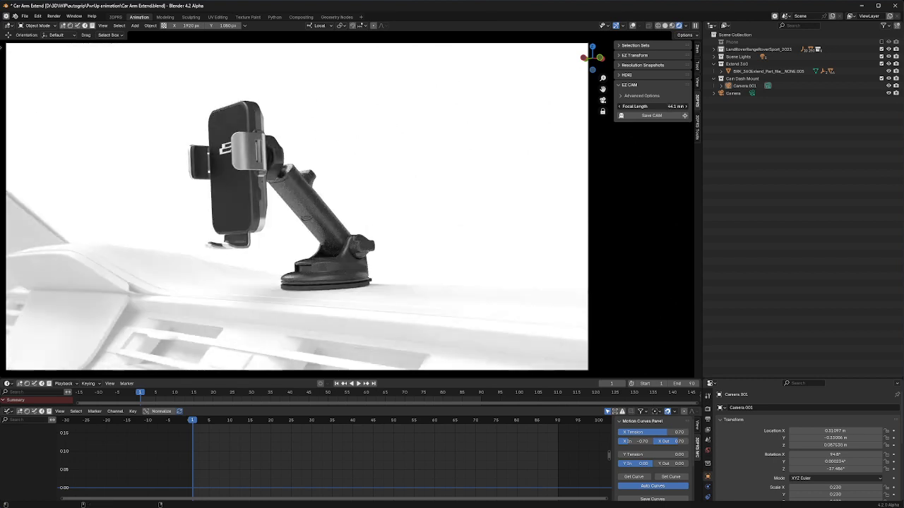
Turn off the camera's depth of field in the advanced options and show the viewport overlays.
{"action": "left_click", "coordinate": [645, 99]}
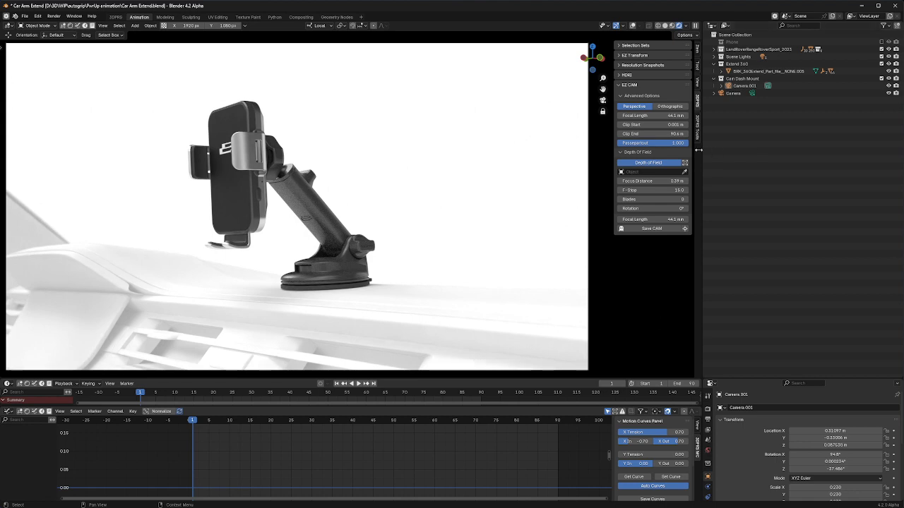
{"action": "left_click", "coordinate": [666, 163]}
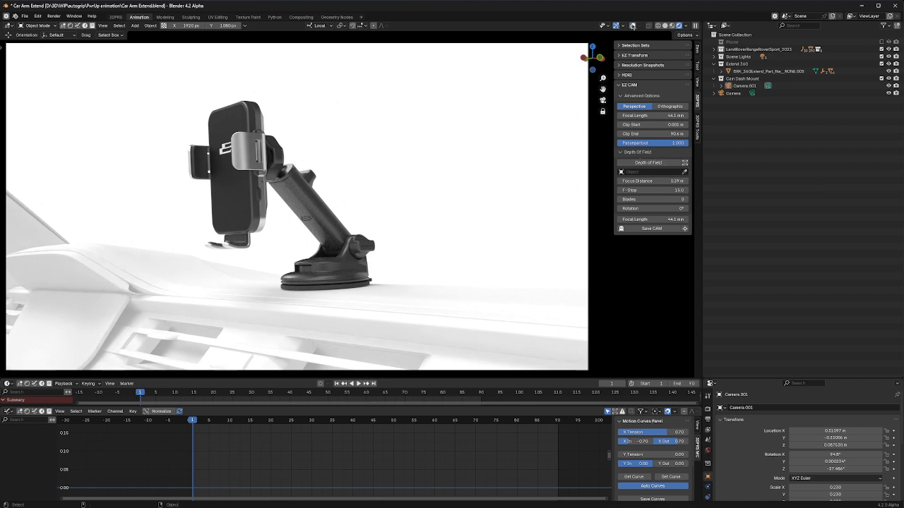
{"action": "left_click", "coordinate": [633, 26]}
Create a depth-of-field focus empty at the phone holder's side clamp with EZ CAM and select that empty.
{"action": "left_click", "coordinate": [253, 157]}
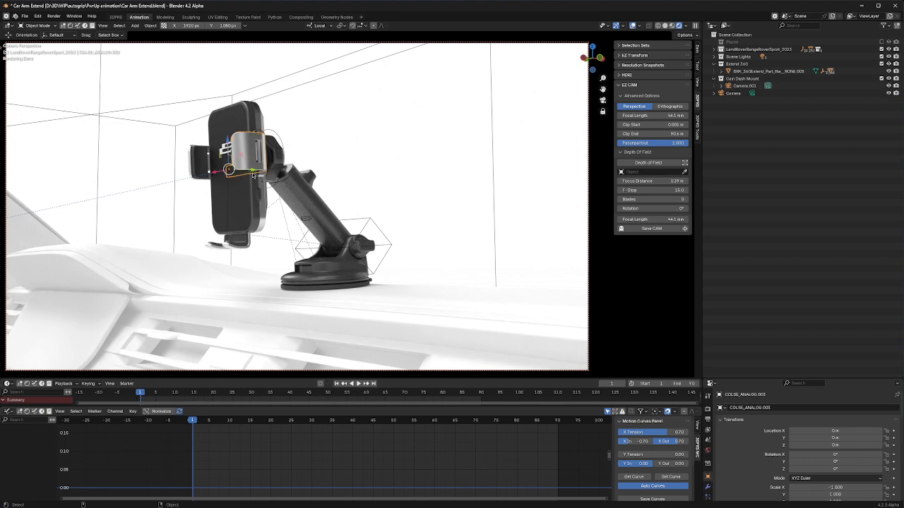
{"action": "middle_click_drag", "start_coordinate": [242, 171], "coordinate": [271, 186]}
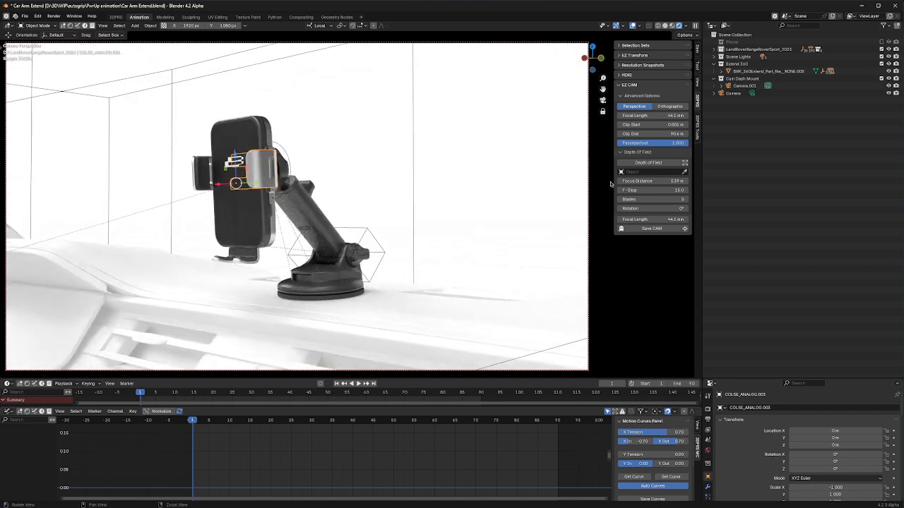
{"action": "left_click", "coordinate": [684, 163]}
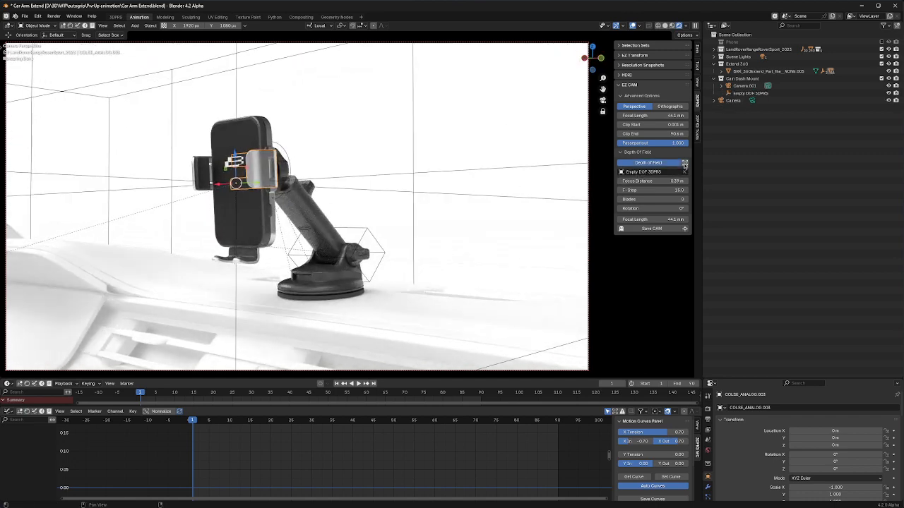
{"action": "left_click", "coordinate": [750, 94]}
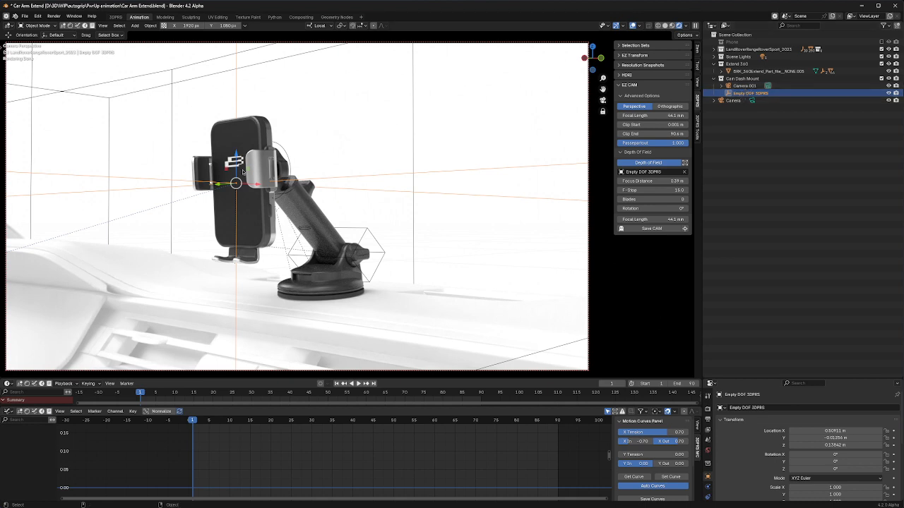
Set the camera's depth-of-field F-stop to 2.
{"action": "left_click", "coordinate": [668, 189]}
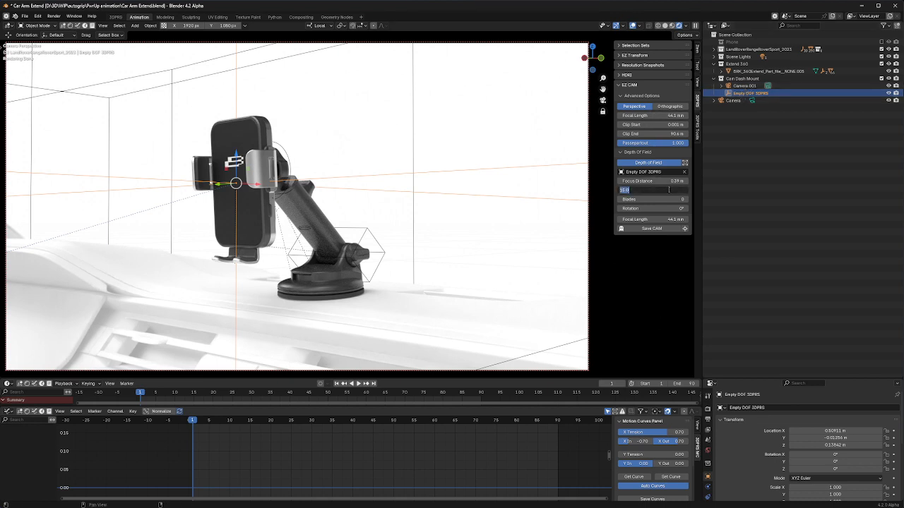
{"action": "type", "text": "2"}
{"action": "key", "text": "Return"}
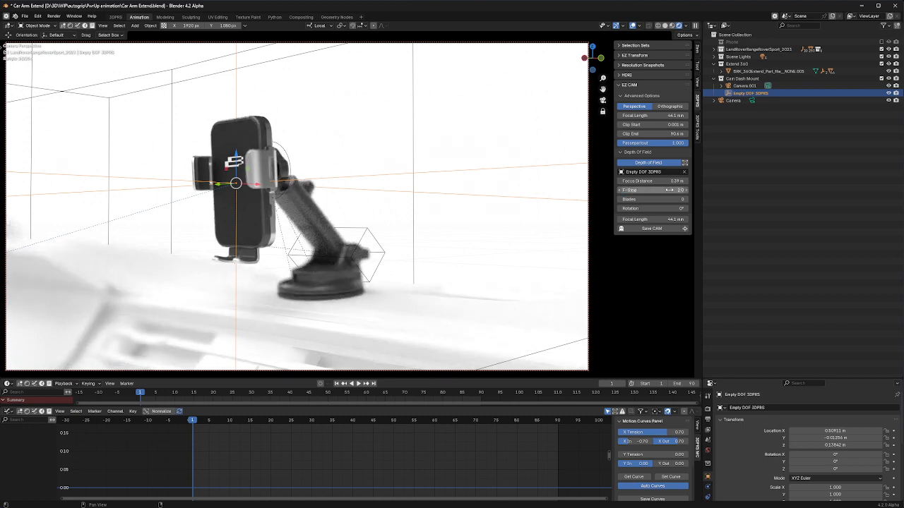
Shift the depth-of-field focus empty horizontally along its axes beside the phone holder's side clamp.
{"action": "middle_click_drag", "start_coordinate": [257, 186], "coordinate": [251, 187]}
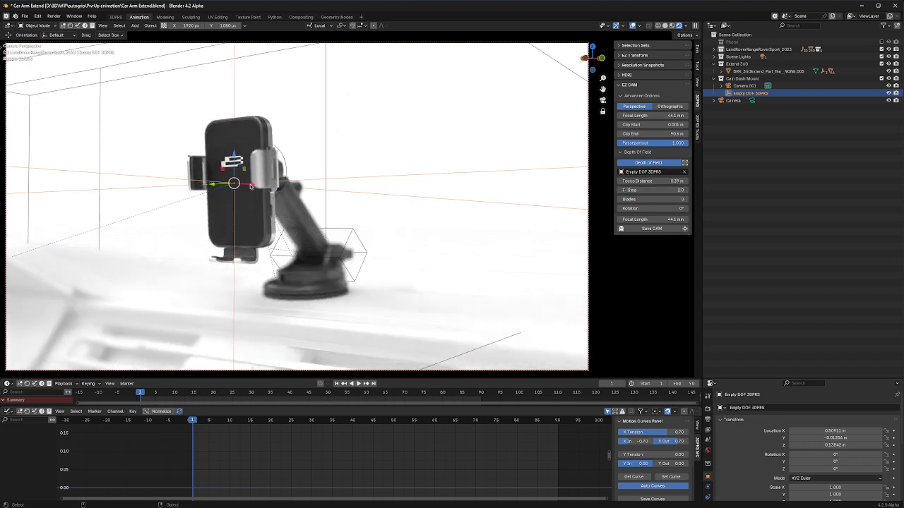
{"action": "left_click_drag", "start_coordinate": [212, 185], "coordinate": [262, 185]}
{"action": "middle_click_drag", "start_coordinate": [293, 189], "coordinate": [253, 198]}
{"action": "left_click_drag", "start_coordinate": [258, 181], "coordinate": [271, 195]}
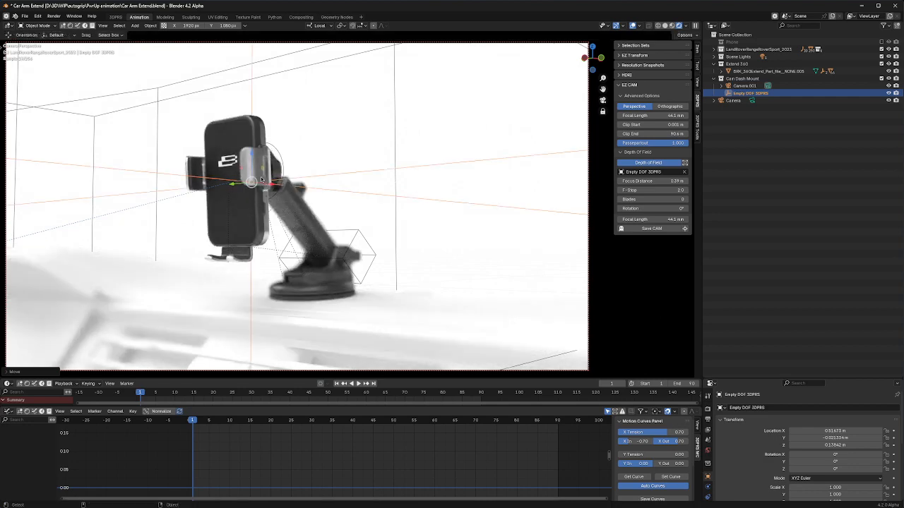
Select the suction base of the mount and create a new depth-of-field focus empty on it.
{"action": "mouse_move", "coordinate": [271, 195]}
{"action": "middle_mouse_down"}
{"action": "mouse_move", "coordinate": [263, 201]}
{"action": "mouse_move", "coordinate": [318, 199]}
{"action": "mouse_move", "coordinate": [286, 201]}
{"action": "middle_mouse_up"}
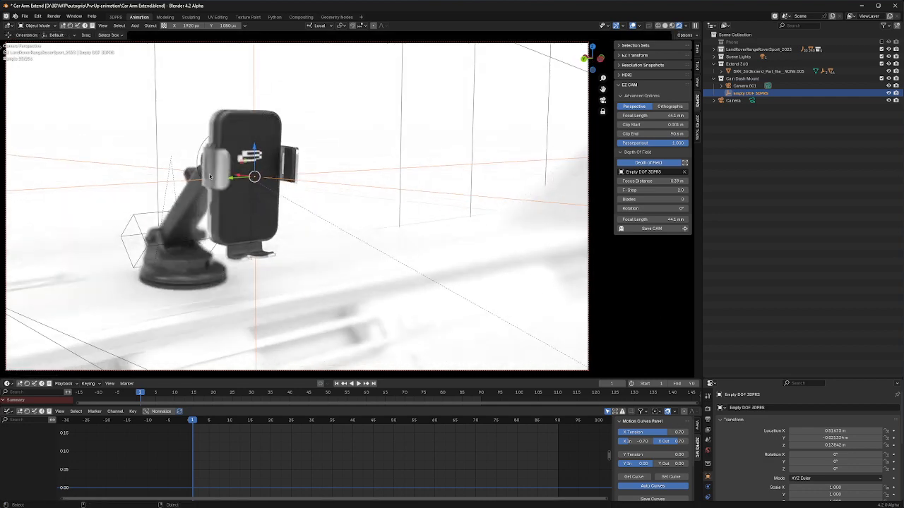
{"action": "left_click", "coordinate": [217, 173]}
{"action": "left_click", "coordinate": [183, 266]}
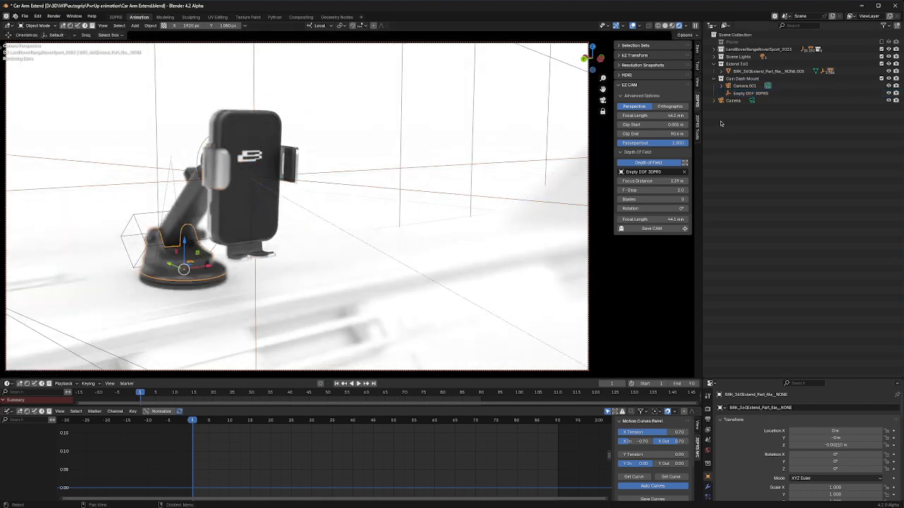
{"action": "left_click", "coordinate": [684, 162]}
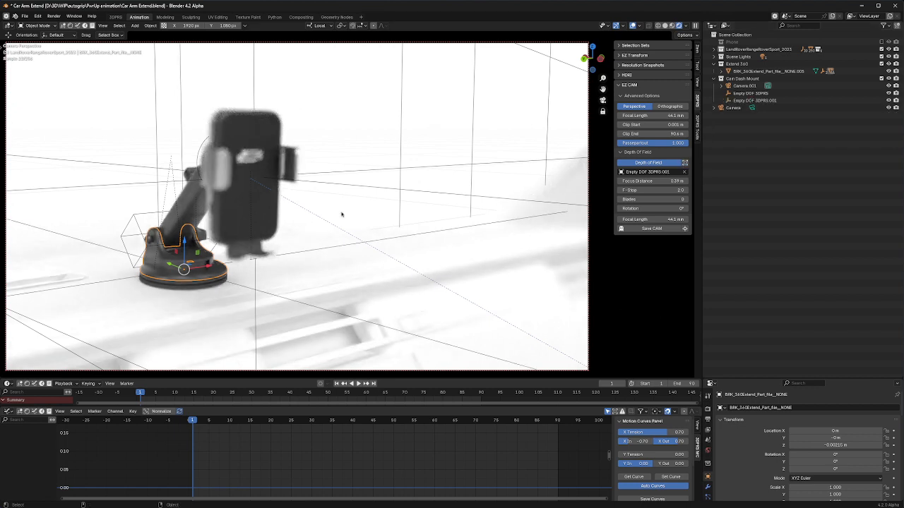
Select the phone holder's side clamp and create another focus empty there, viewing the focus from a different angle.
{"action": "middle_click_drag", "start_coordinate": [233, 219], "coordinate": [276, 215]}
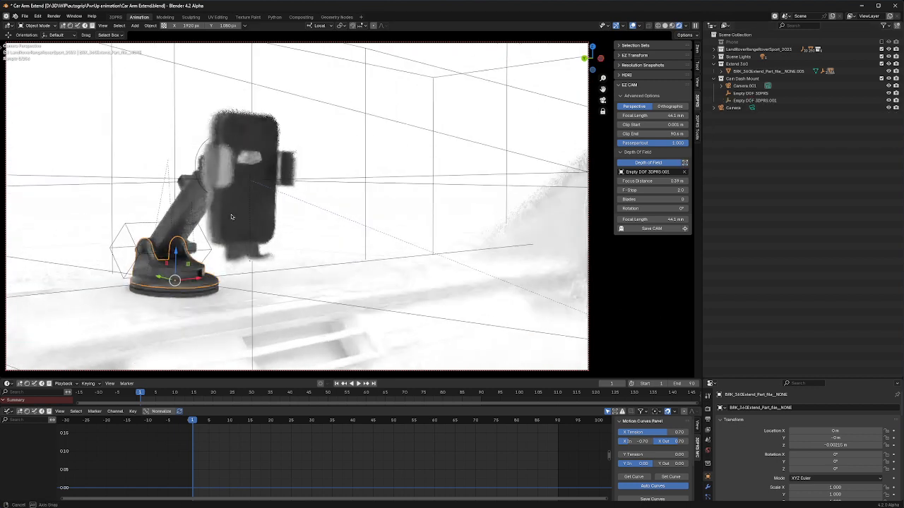
{"action": "left_click", "coordinate": [233, 163]}
{"action": "left_click", "coordinate": [684, 162]}
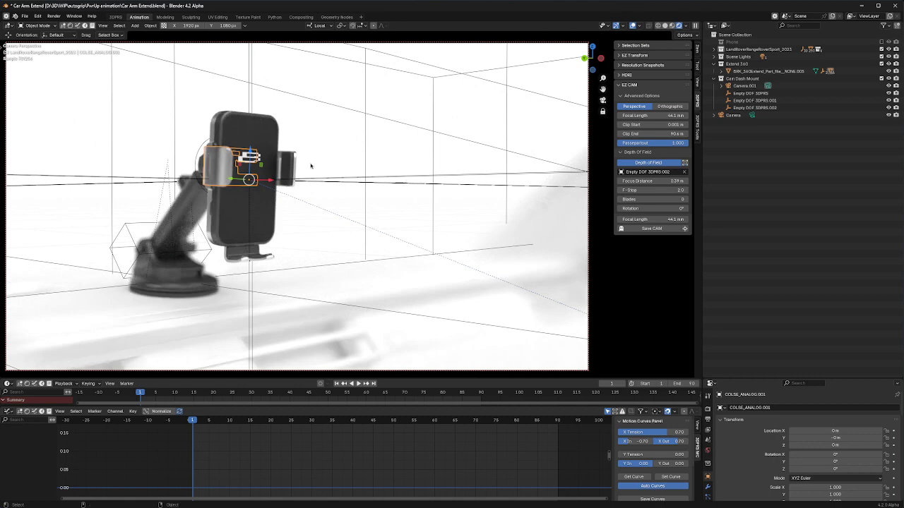
{"action": "middle_click_drag", "start_coordinate": [226, 162], "coordinate": [214, 175]}
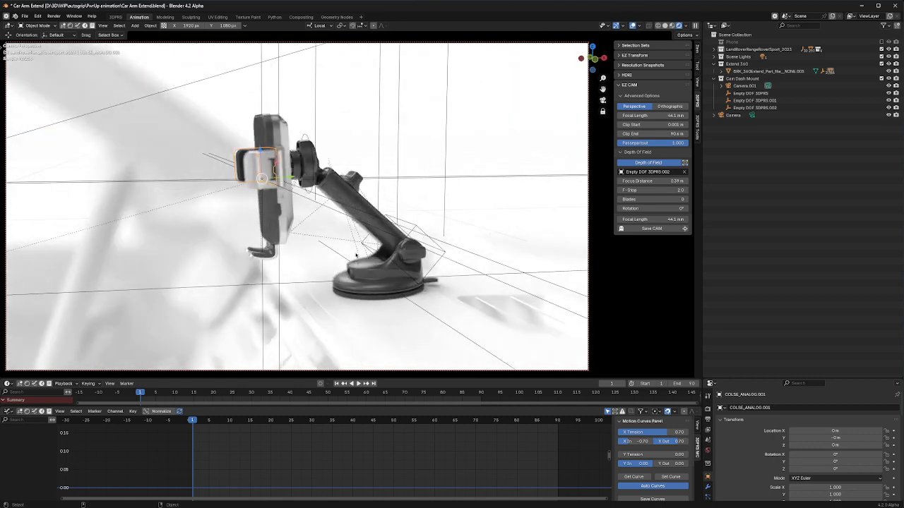
Turn off the camera's depth of field in the advanced options and collapse them again.
{"action": "left_click", "coordinate": [632, 96]}
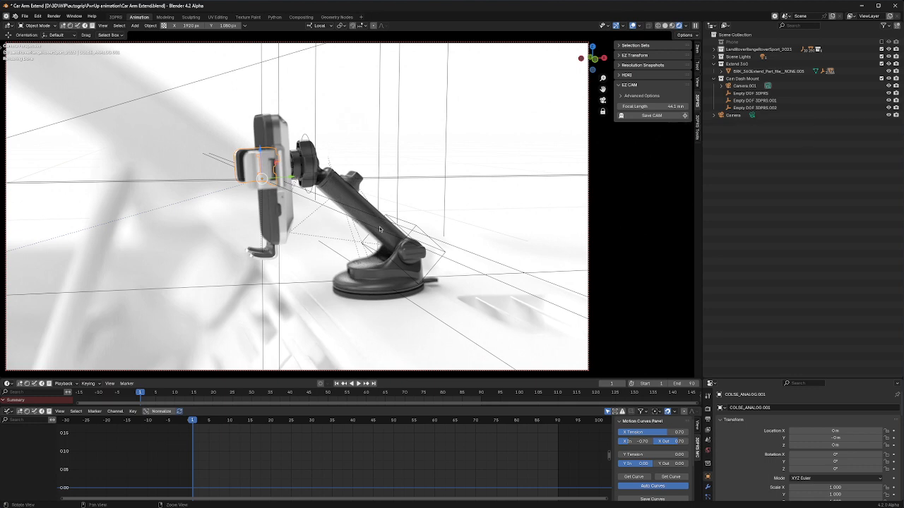
{"action": "middle_click_drag", "start_coordinate": [386, 224], "coordinate": [405, 192]}
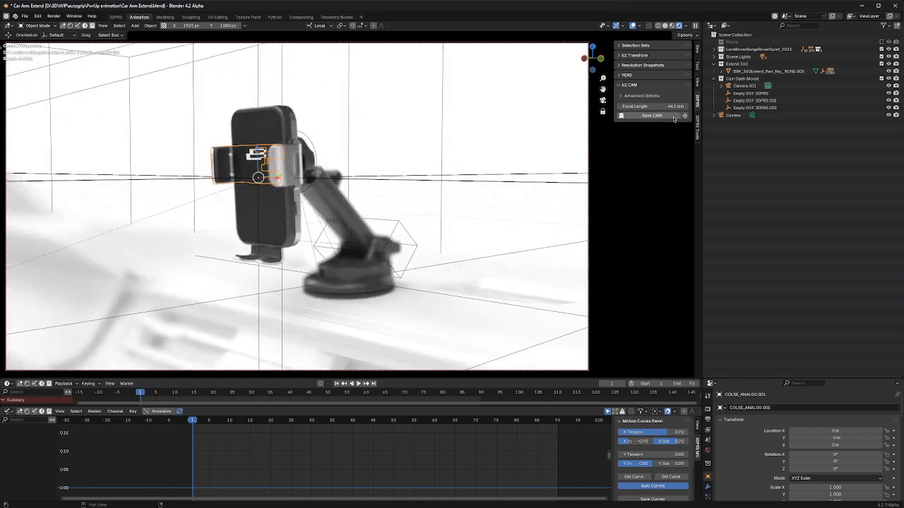
{"action": "left_click", "coordinate": [644, 96]}
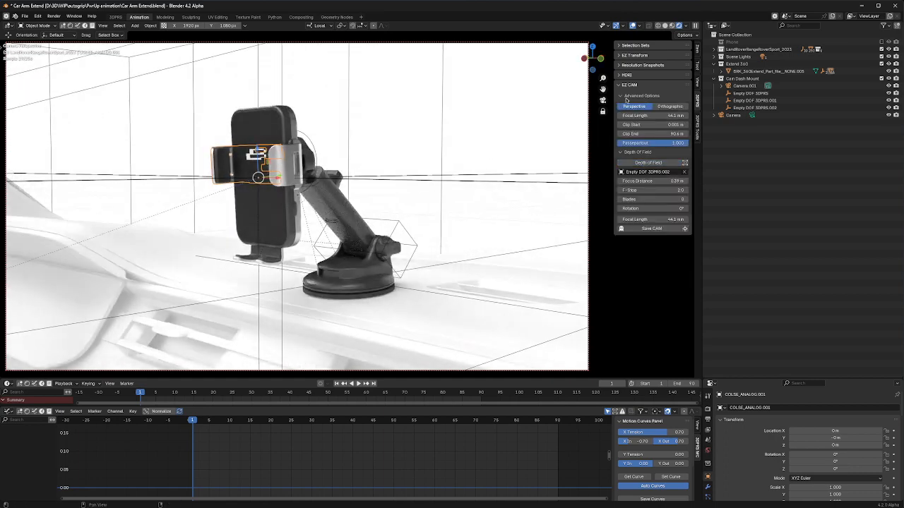
{"action": "left_click", "coordinate": [636, 96]}
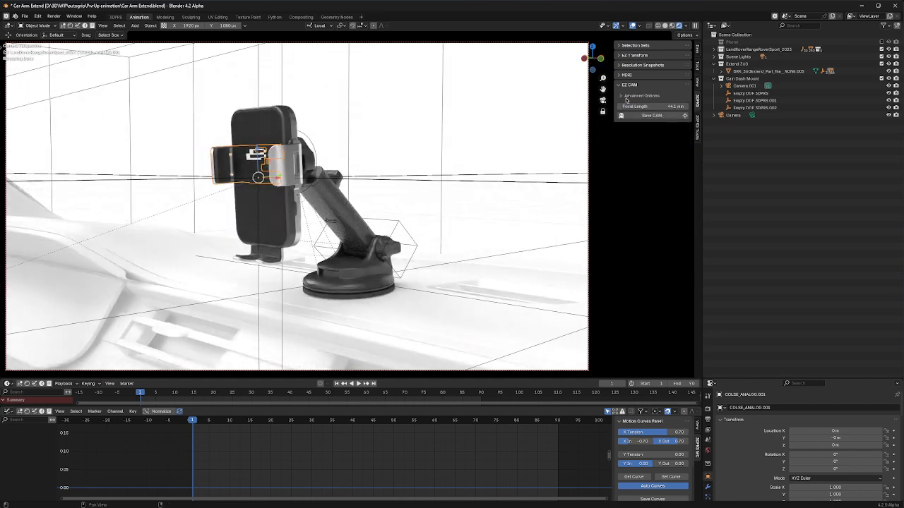
Select the phone's main body and create a camera control empty on it.
{"action": "left_click", "coordinate": [388, 195]}
{"action": "middle_click_drag", "start_coordinate": [360, 241], "coordinate": [342, 233], "text": "shift"}
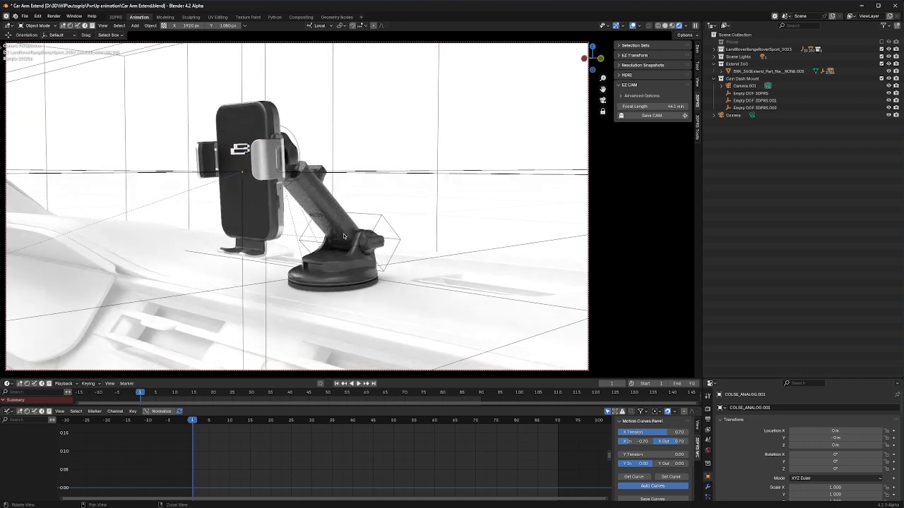
{"action": "left_click", "coordinate": [248, 208]}
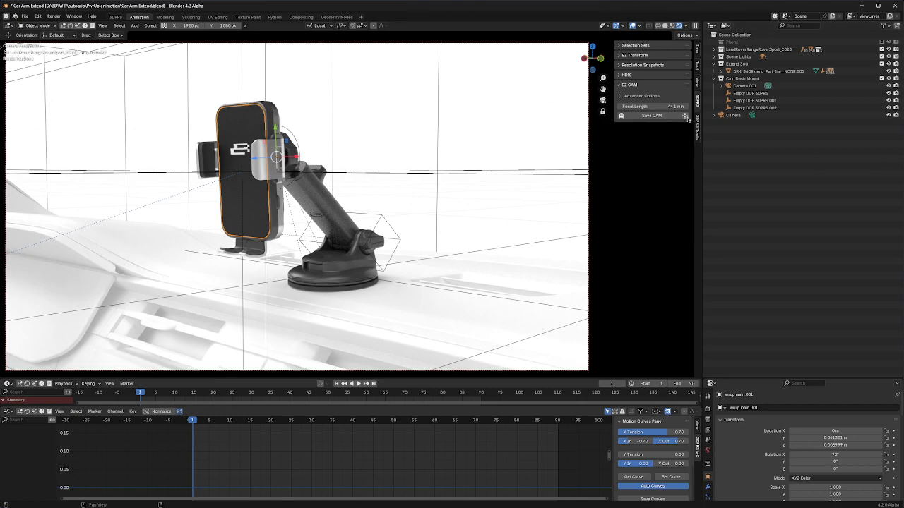
{"action": "middle_click_drag", "start_coordinate": [249, 177], "coordinate": [323, 153]}
{"action": "middle_click_drag", "start_coordinate": [246, 170], "coordinate": [203, 160]}
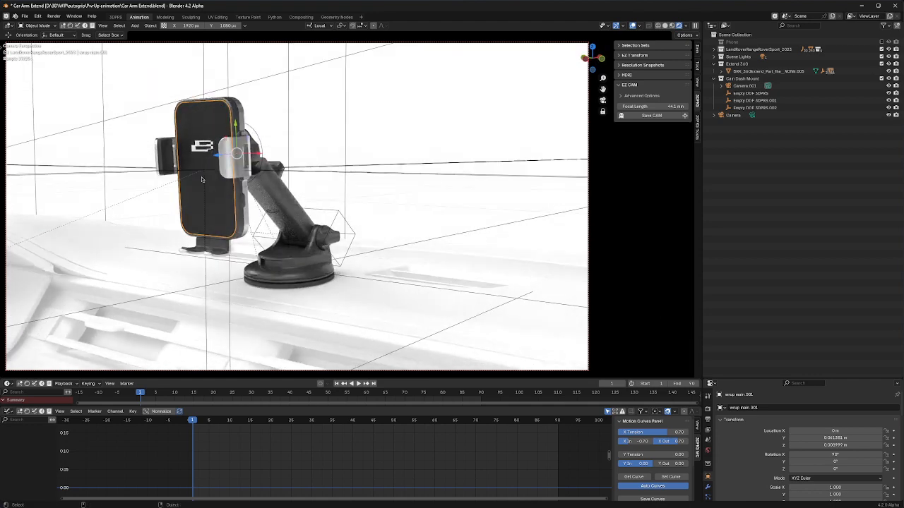
{"action": "left_click", "coordinate": [684, 116]}
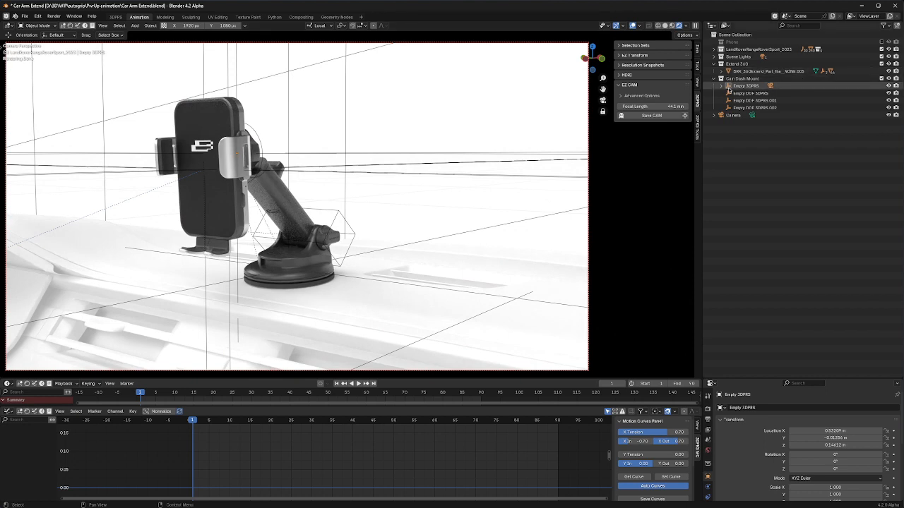
Try rotating the camera's new parent empty around its Z and Y axes and freely to orbit the phone.
{"action": "left_click", "coordinate": [218, 191]}
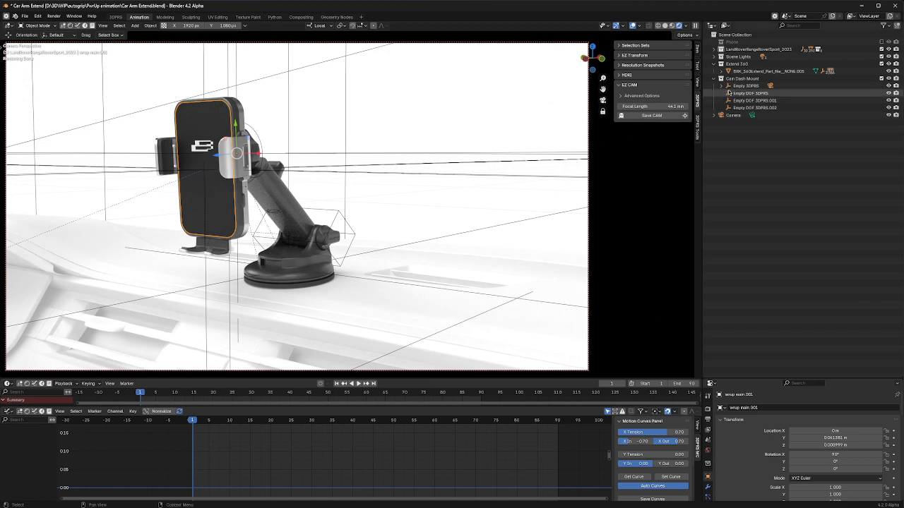
{"action": "left_click", "coordinate": [722, 86]}
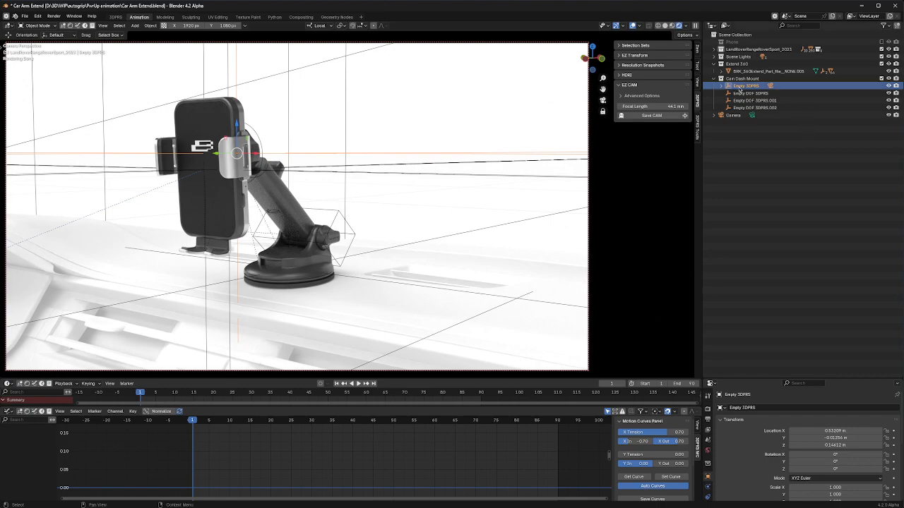
{"action": "key", "text": "r"}
{"action": "key", "text": "z"}
{"action": "key", "text": "z"}
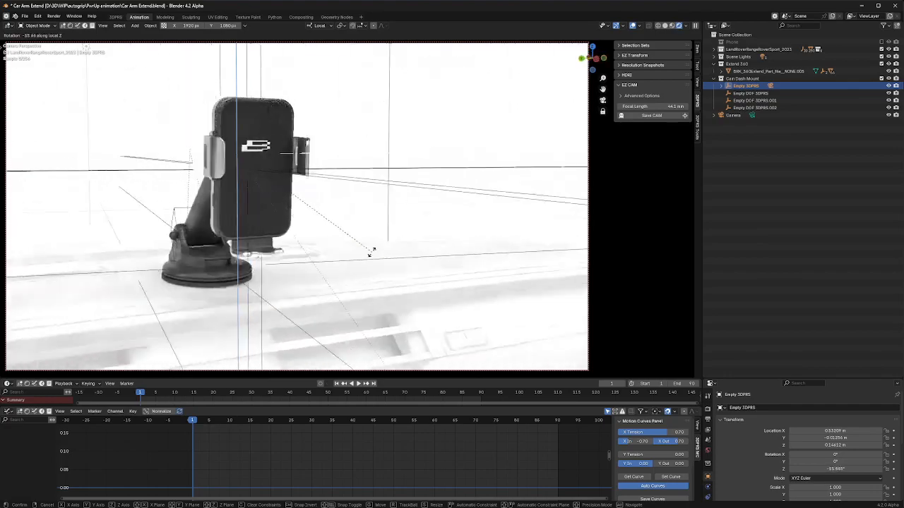
{"action": "key", "text": "r"}
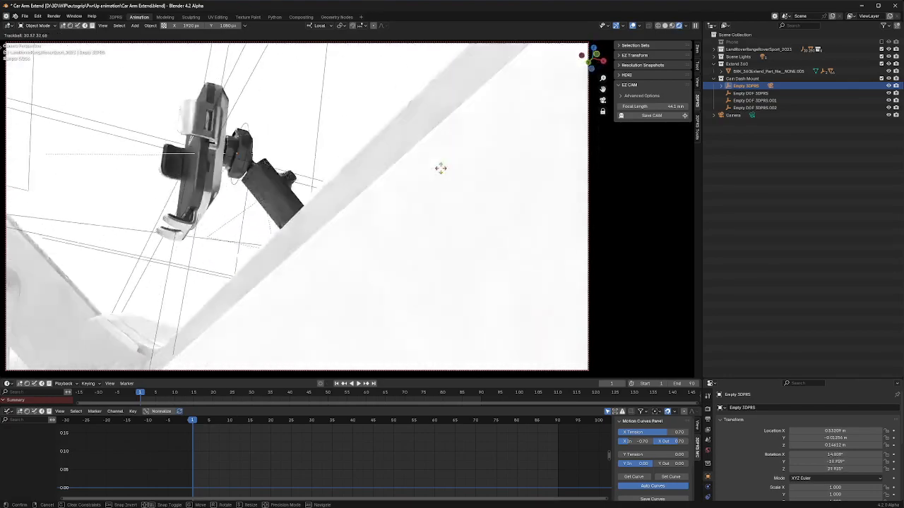
{"action": "key", "text": "y"}
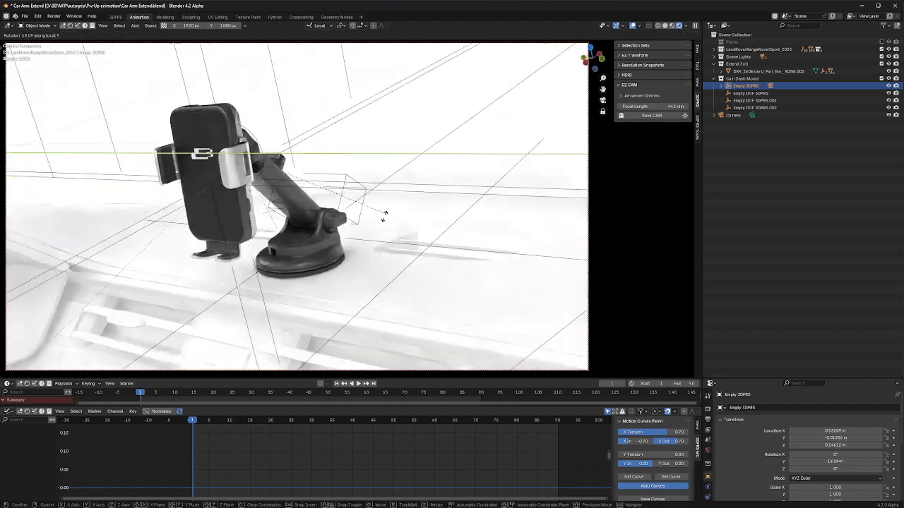
{"action": "key", "text": "z"}
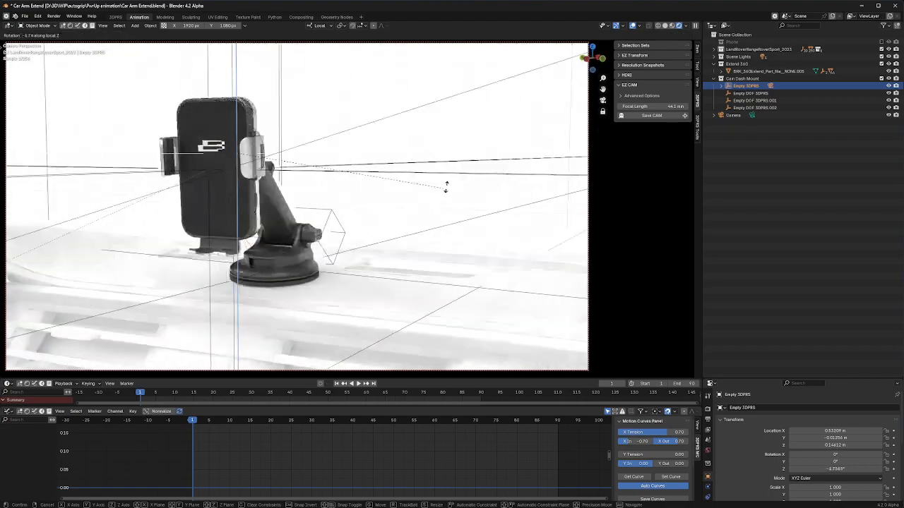
{"action": "key", "text": "y"}
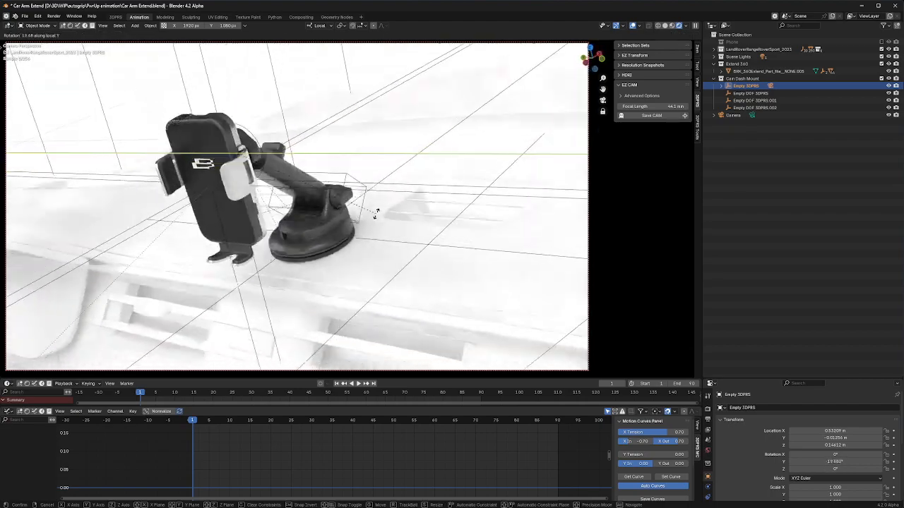
{"action": "key", "text": "Escape"}
{"action": "left_click", "coordinate": [642, 96]}
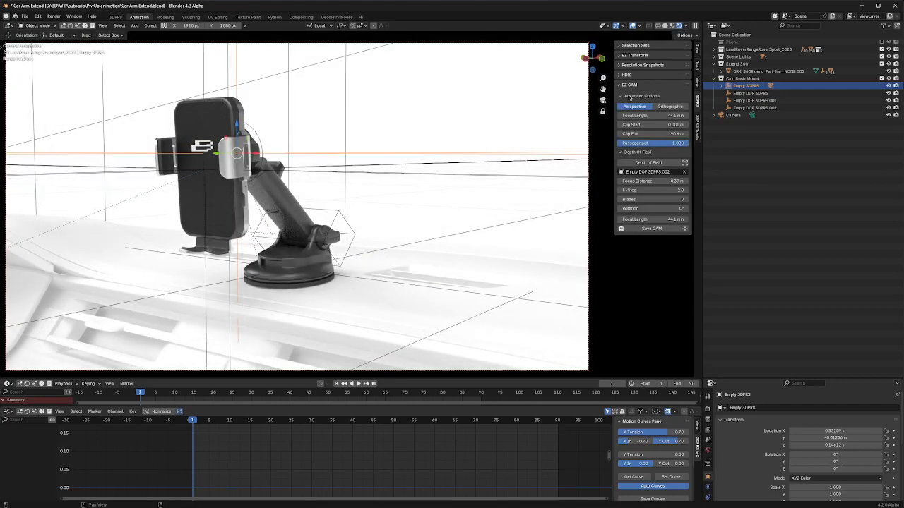
{"action": "left_click", "coordinate": [643, 96]}
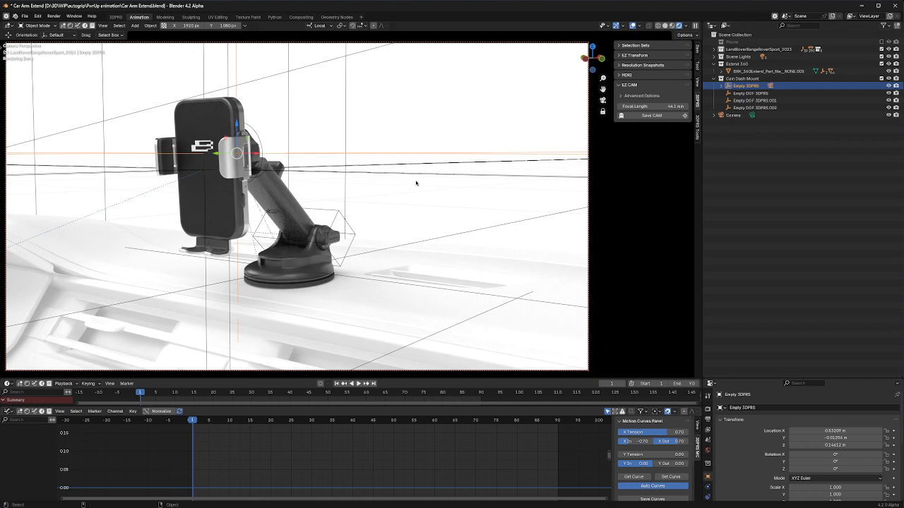
Save the current camera view as five camera snapshots.
{"action": "left_click", "coordinate": [631, 116]}
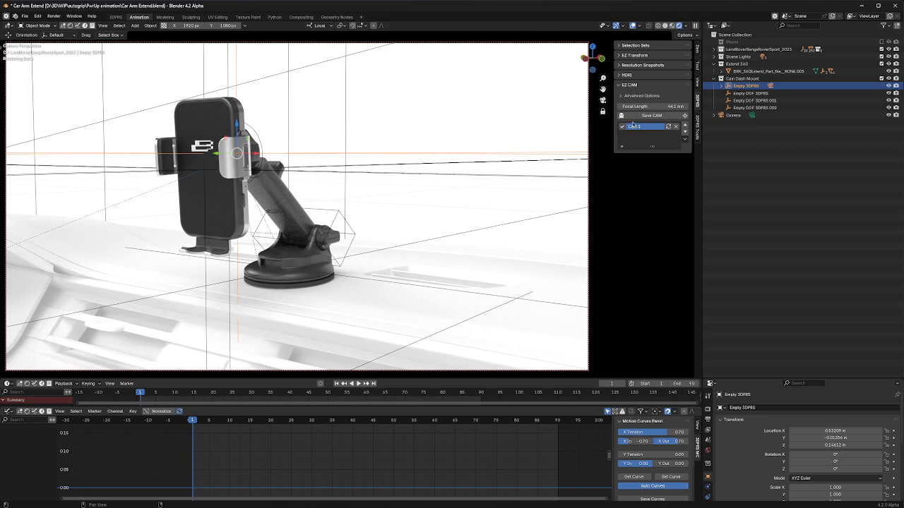
{"action": "left_click", "coordinate": [646, 116]}
{"action": "left_click", "coordinate": [646, 117]}
{"action": "left_click", "coordinate": [646, 117]}
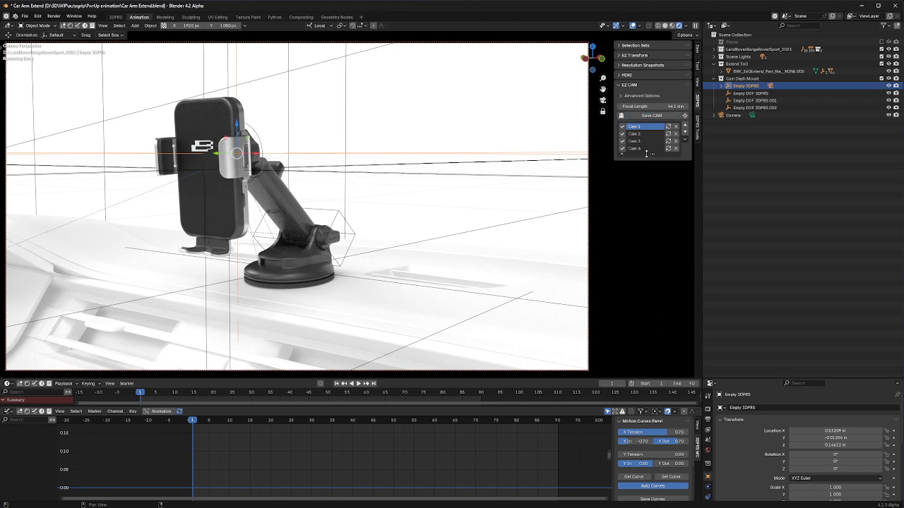
{"action": "left_click", "coordinate": [644, 116]}
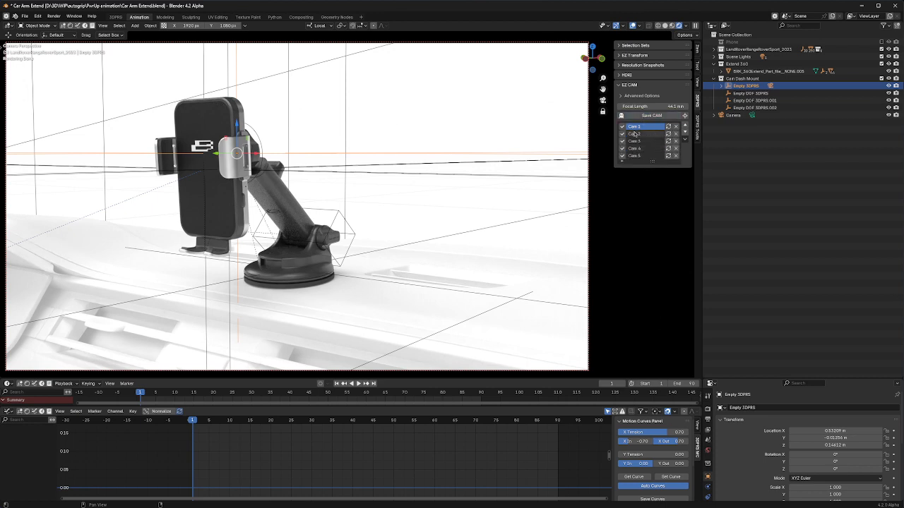
Reorder Cam 1 to second place in the saved camera list and rename it 2222.
{"action": "left_click", "coordinate": [684, 134]}
{"action": "left_click", "coordinate": [684, 135]}
{"action": "left_click", "coordinate": [684, 135]}
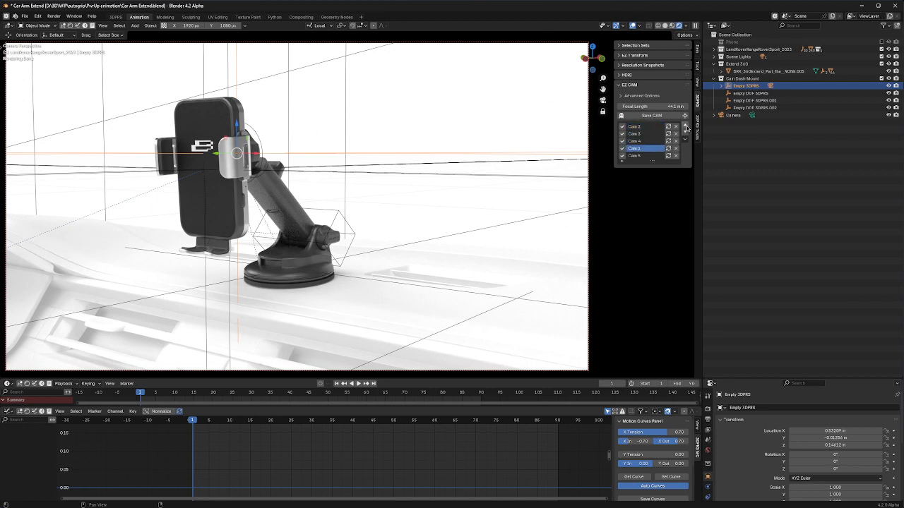
{"action": "left_click", "coordinate": [684, 125]}
{"action": "left_click", "coordinate": [684, 125]}
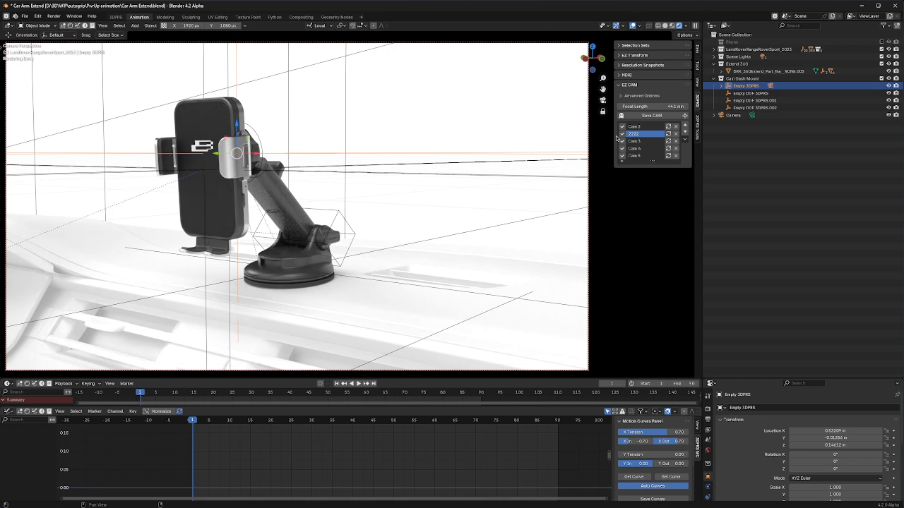
Widen the sidebar slightly and delete every saved camera except 2222.
{"action": "left_click_drag", "start_coordinate": [610, 135], "coordinate": [599, 135]}
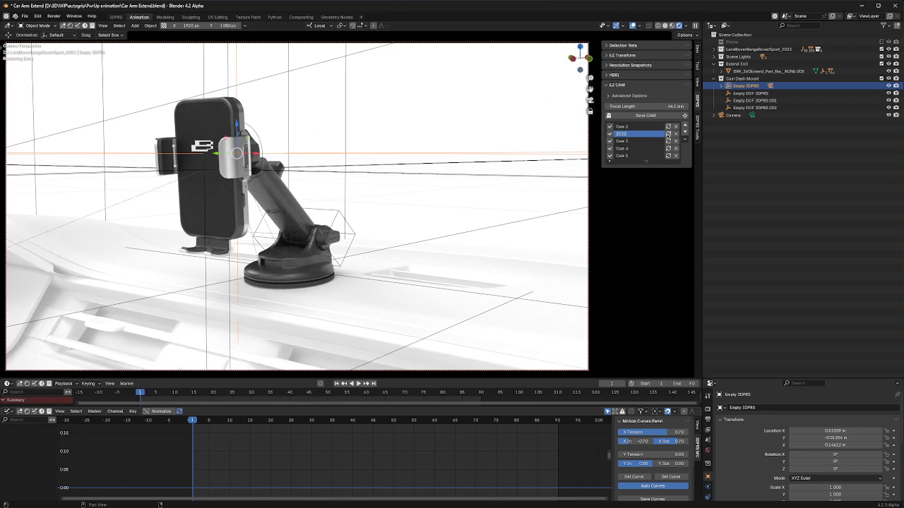
{"action": "left_click", "coordinate": [678, 151]}
{"action": "left_click", "coordinate": [678, 149]}
{"action": "left_click", "coordinate": [676, 141]}
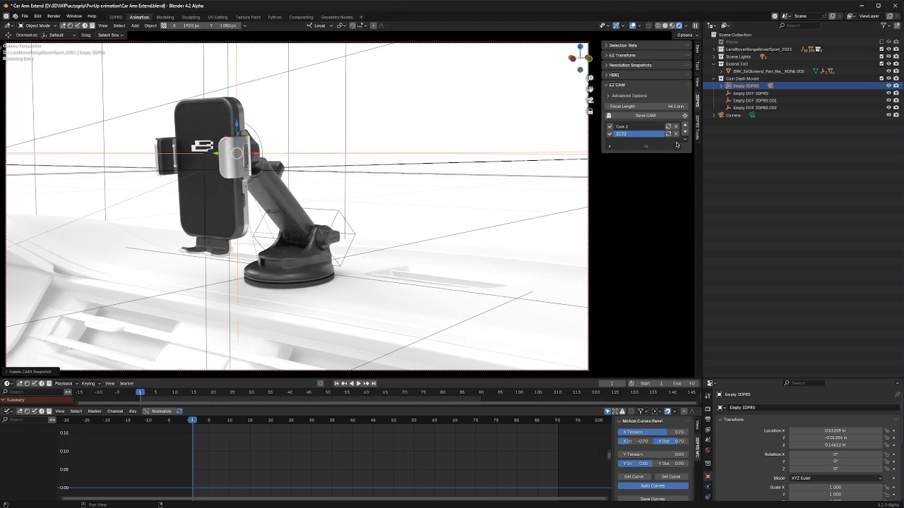
{"action": "left_click", "coordinate": [676, 127]}
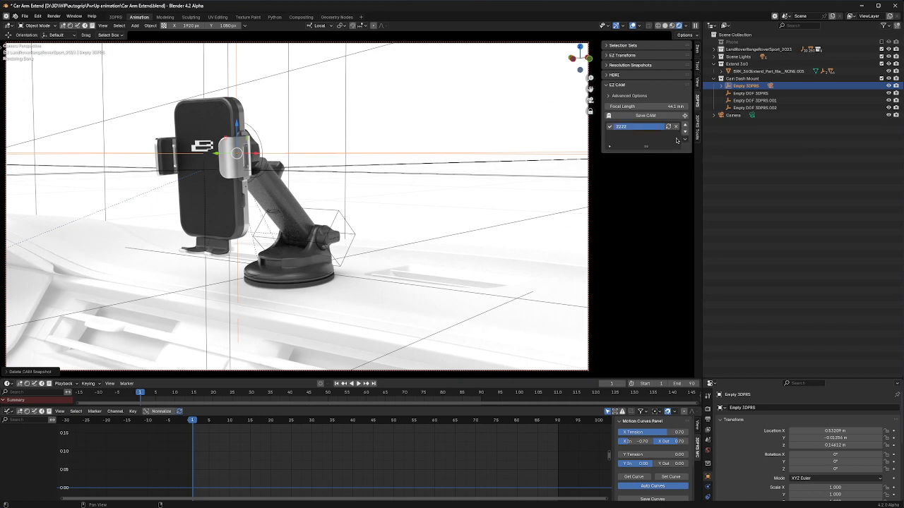
Save two more camera snapshots, enlarging their list, and export all the saved cameras.
{"action": "left_click", "coordinate": [645, 115]}
{"action": "left_click", "coordinate": [644, 115]}
{"action": "left_click_drag", "start_coordinate": [646, 146], "coordinate": [642, 207]}
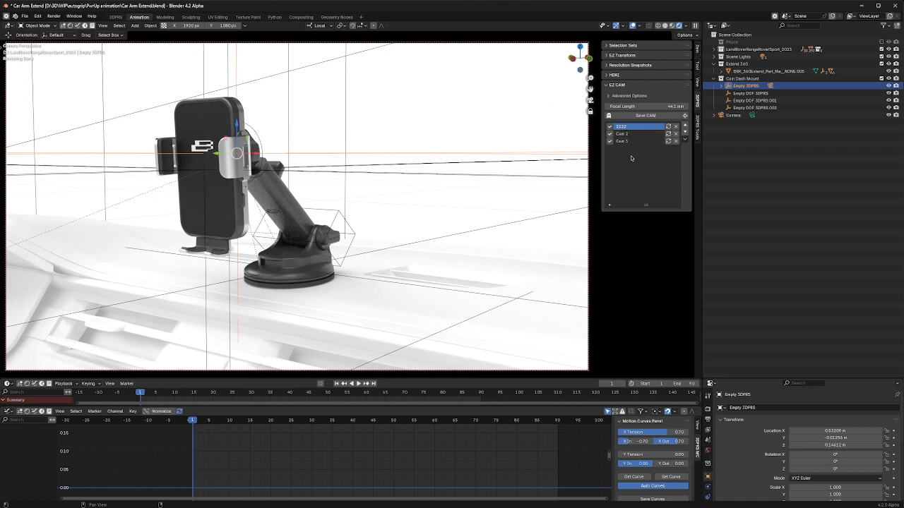
{"action": "left_click", "coordinate": [684, 140]}
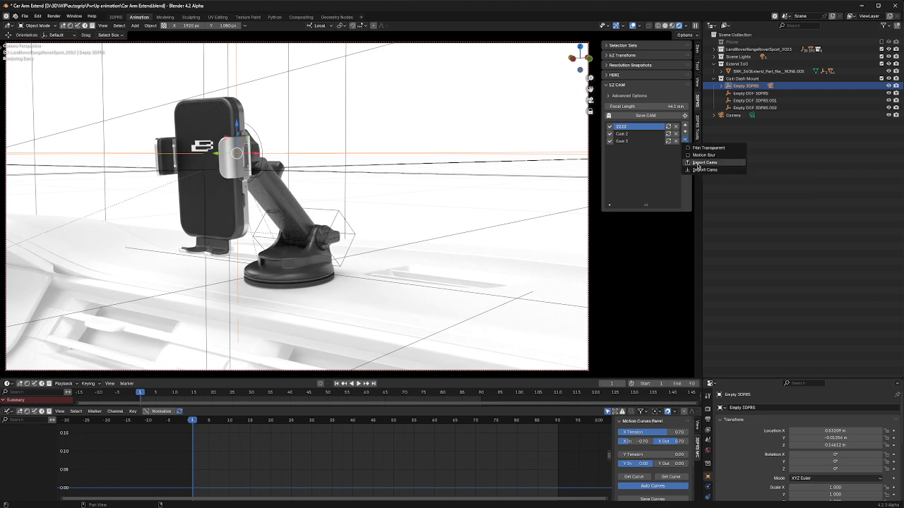
{"action": "left_click", "coordinate": [684, 140]}
Delete 2222, Cam 2 and Cam 3 from the saved camera list.
{"action": "left_click", "coordinate": [677, 127]}
{"action": "left_click", "coordinate": [676, 127]}
{"action": "left_click", "coordinate": [677, 127]}
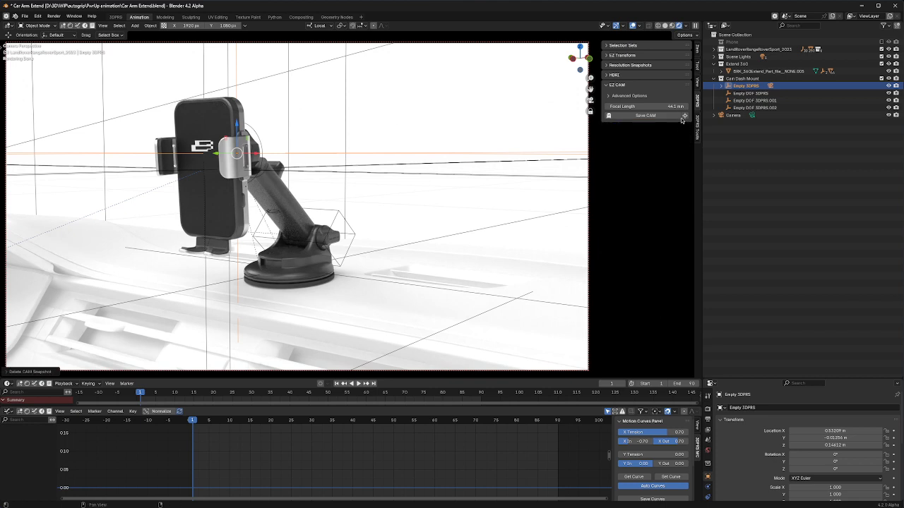
Save one new camera snapshot and import the exported cameras, shortening the camera list a little.
{"action": "left_click", "coordinate": [667, 116]}
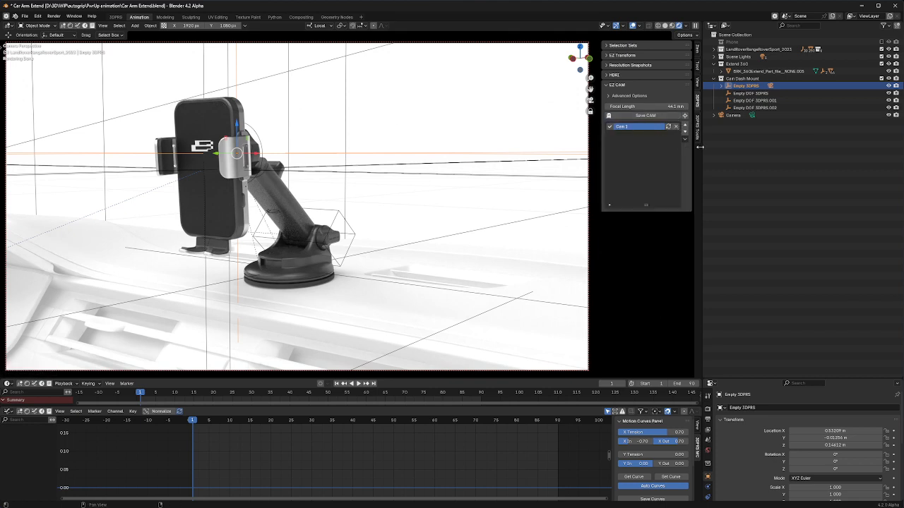
{"action": "left_click", "coordinate": [685, 139]}
{"action": "left_click_drag", "start_coordinate": [649, 206], "coordinate": [654, 184]}
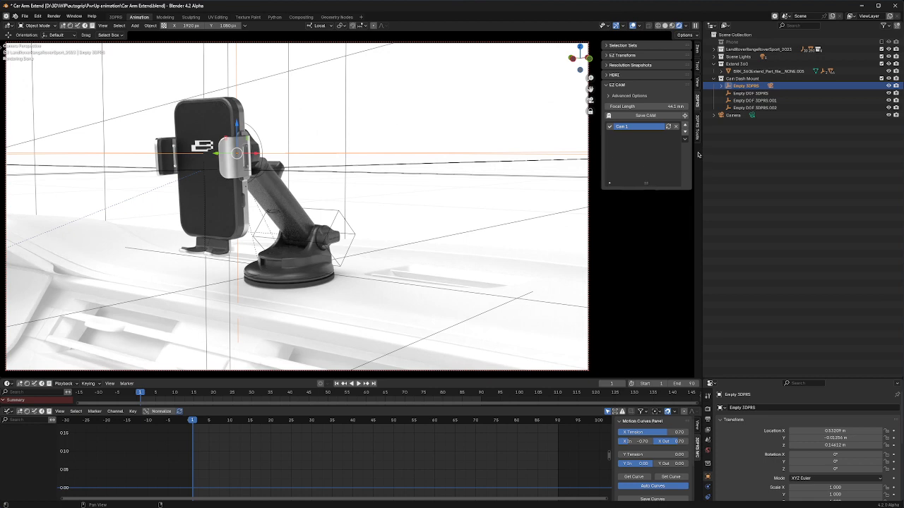
{"action": "left_click", "coordinate": [685, 139]}
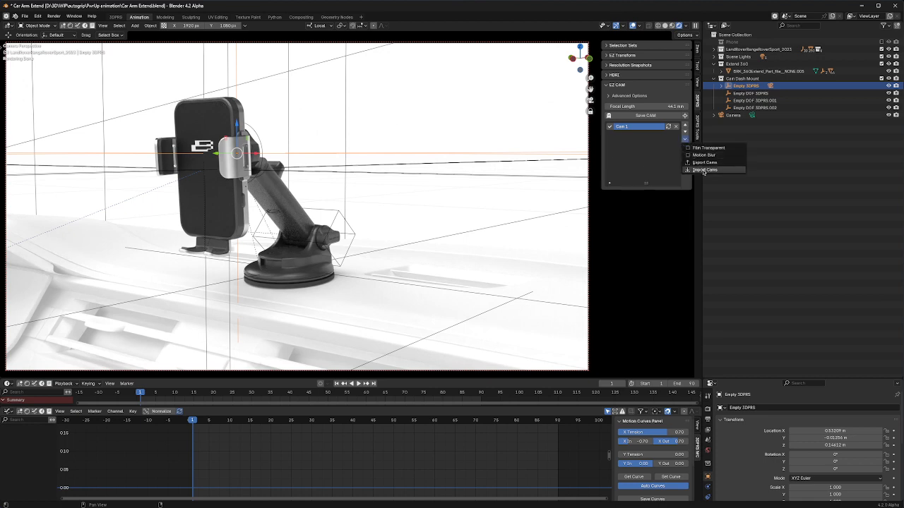
{"action": "left_click", "coordinate": [704, 170]}
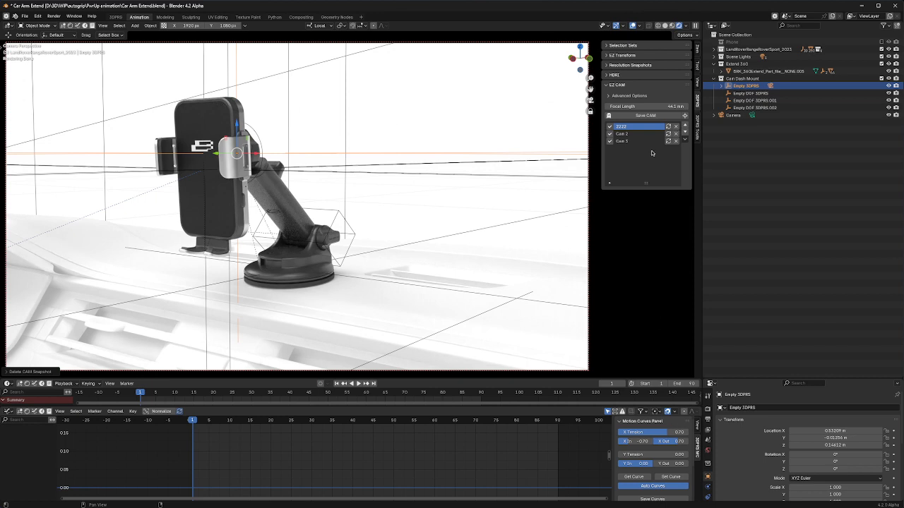
Resize the camera list and delete all three imported cameras.
{"action": "left_click_drag", "start_coordinate": [648, 183], "coordinate": [642, 144]}
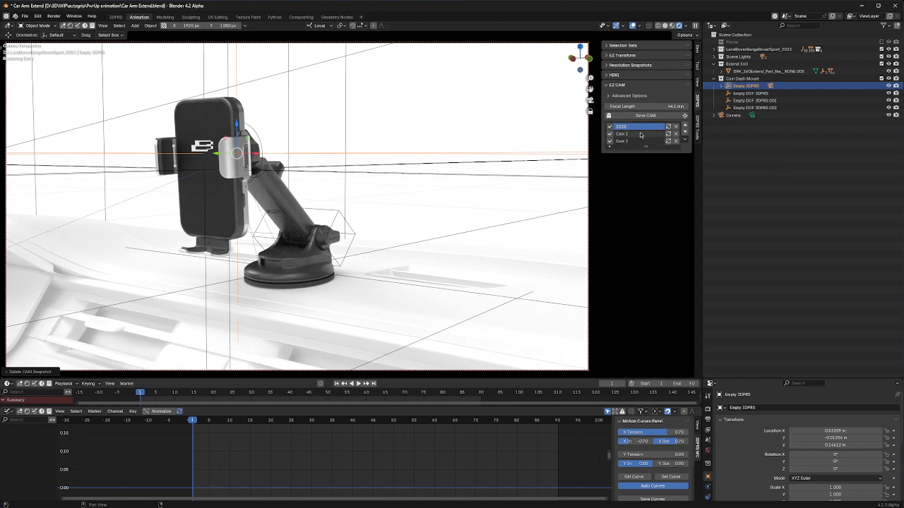
{"action": "left_click_drag", "start_coordinate": [646, 148], "coordinate": [645, 168]}
{"action": "left_click", "coordinate": [675, 135]}
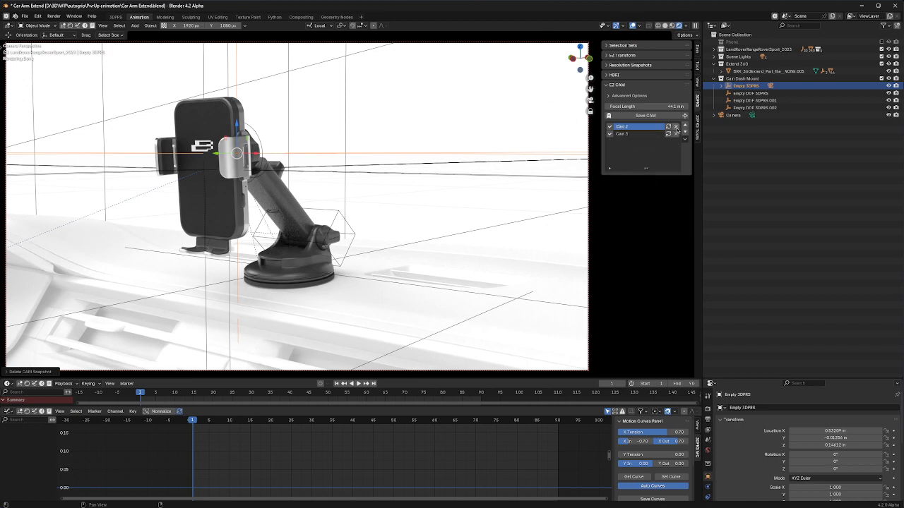
{"action": "left_click", "coordinate": [675, 134]}
{"action": "left_click", "coordinate": [676, 128]}
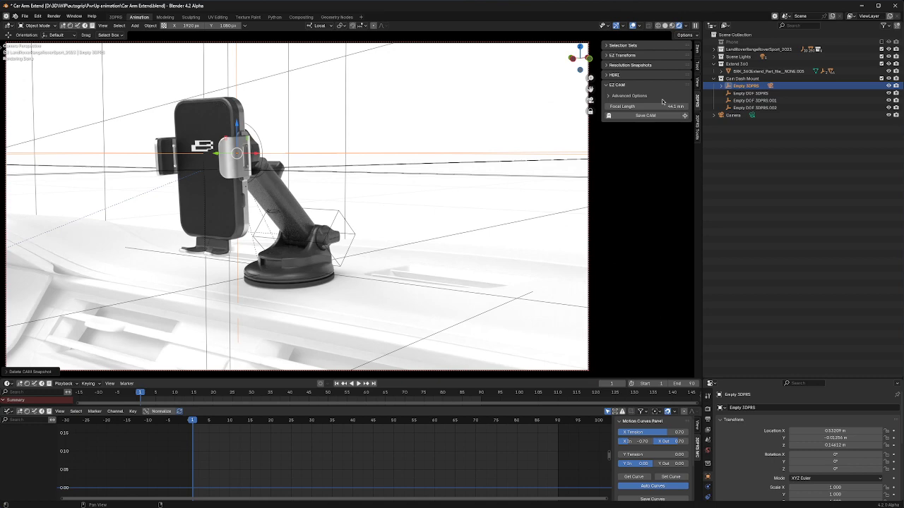
Launch a second Blender instance and import the exported cameras into its EZ CAM list.
{"action": "key", "text": "super"}
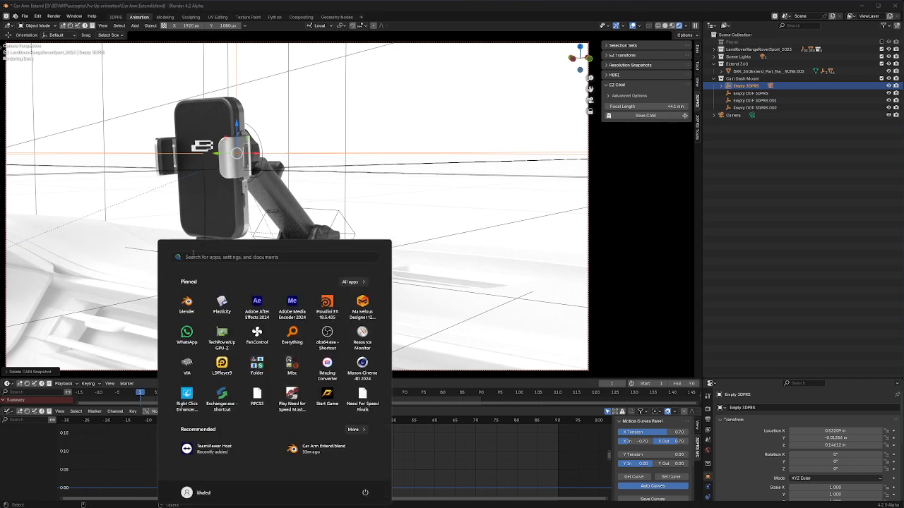
{"action": "left_click", "coordinate": [186, 304]}
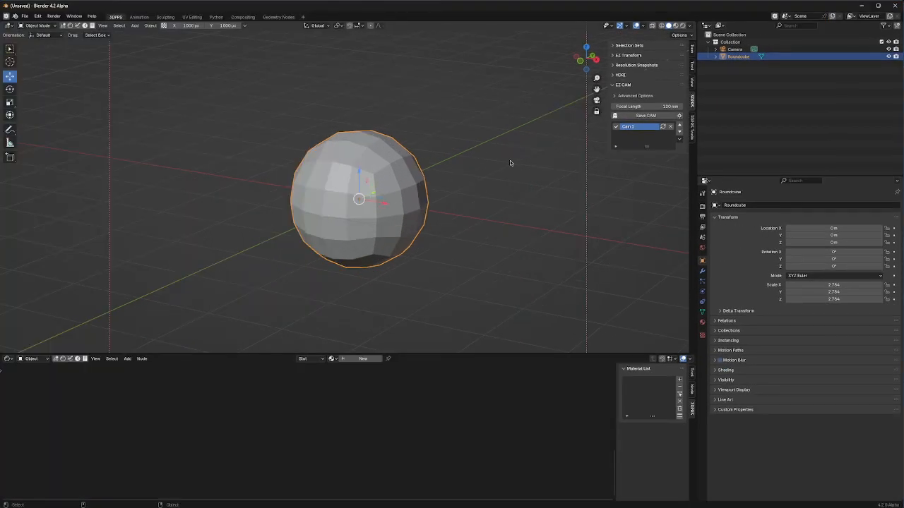
{"action": "left_click", "coordinate": [679, 139]}
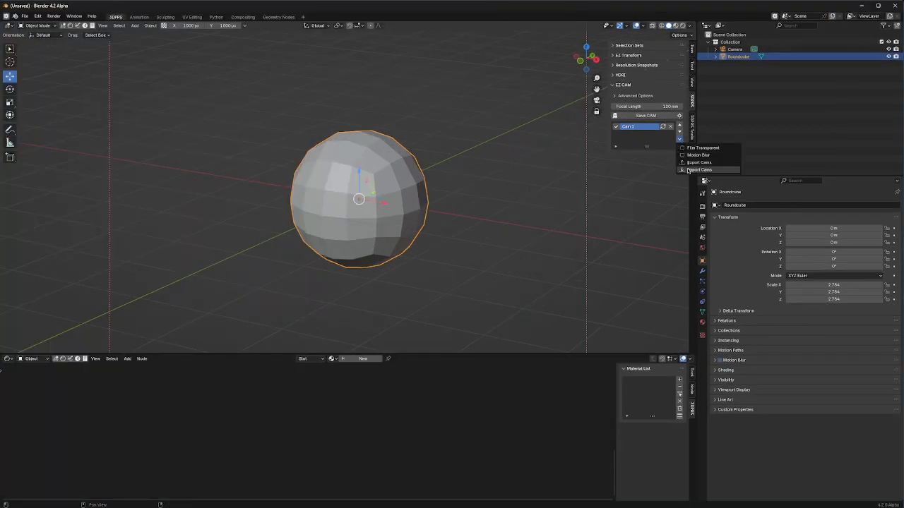
{"action": "left_click", "coordinate": [688, 171]}
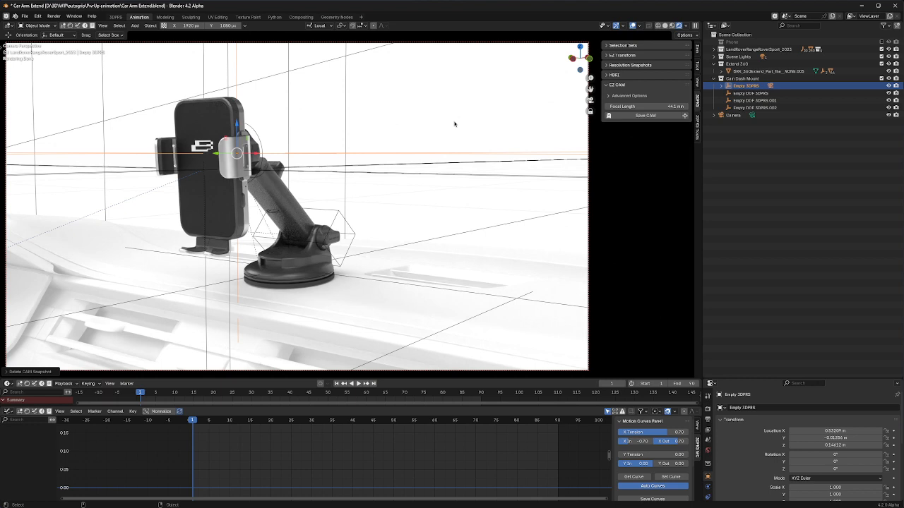
Expand the EZ CAM advanced options and switch the camera to orthographic and back to perspective.
{"action": "left_click", "coordinate": [622, 96]}
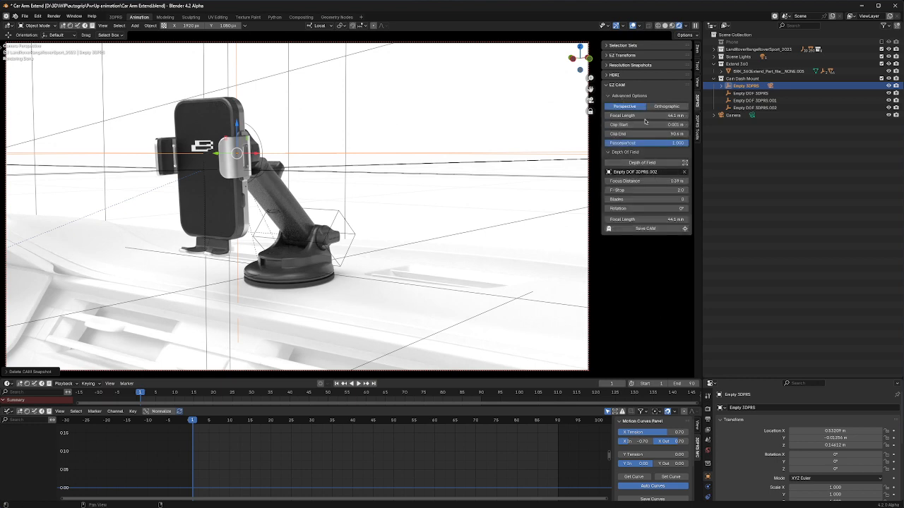
{"action": "left_click", "coordinate": [667, 106]}
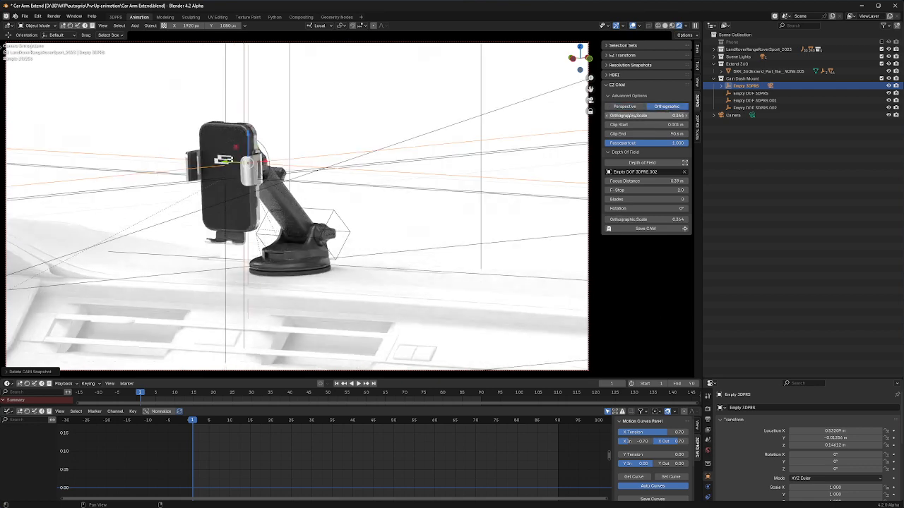
{"action": "left_click", "coordinate": [631, 107]}
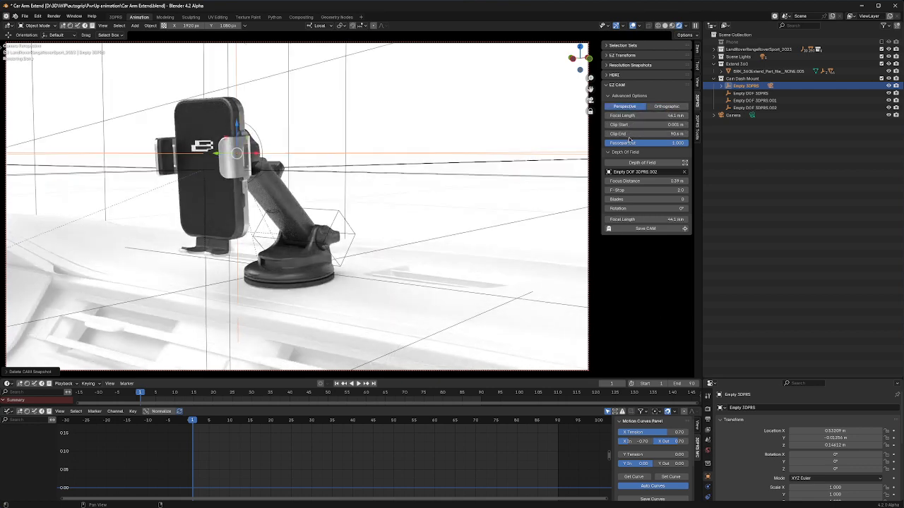
Set the camera's passepartout to 1.000, try the depth of field toggle and collapse its settings.
{"action": "left_click_drag", "start_coordinate": [655, 145], "coordinate": [689, 145]}
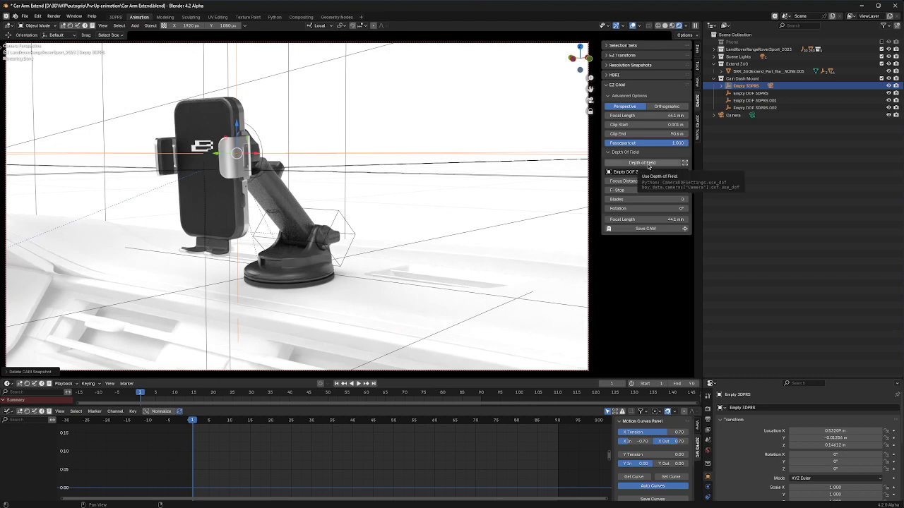
{"action": "left_click", "coordinate": [648, 164]}
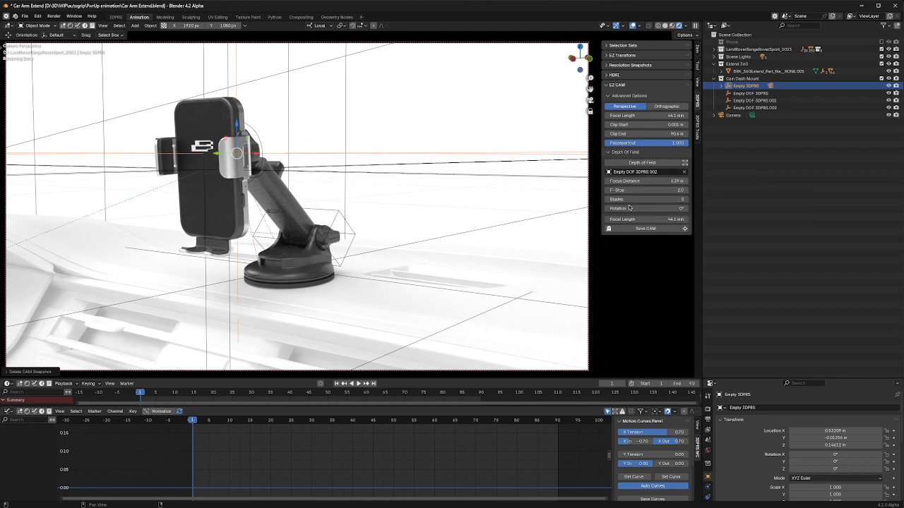
{"action": "left_click", "coordinate": [629, 152]}
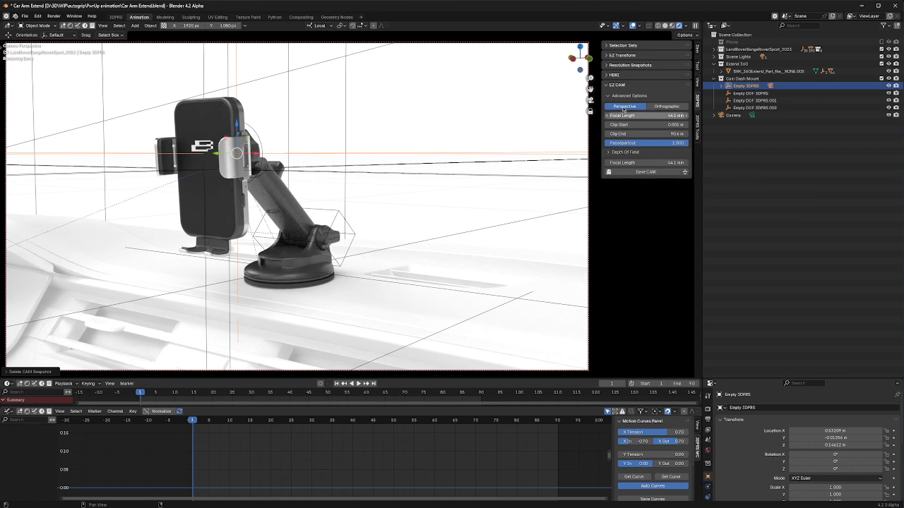
Collapse the advanced camera options, then save a new camera snapshot and apply it.
{"action": "left_click", "coordinate": [623, 96]}
{"action": "left_click", "coordinate": [629, 117]}
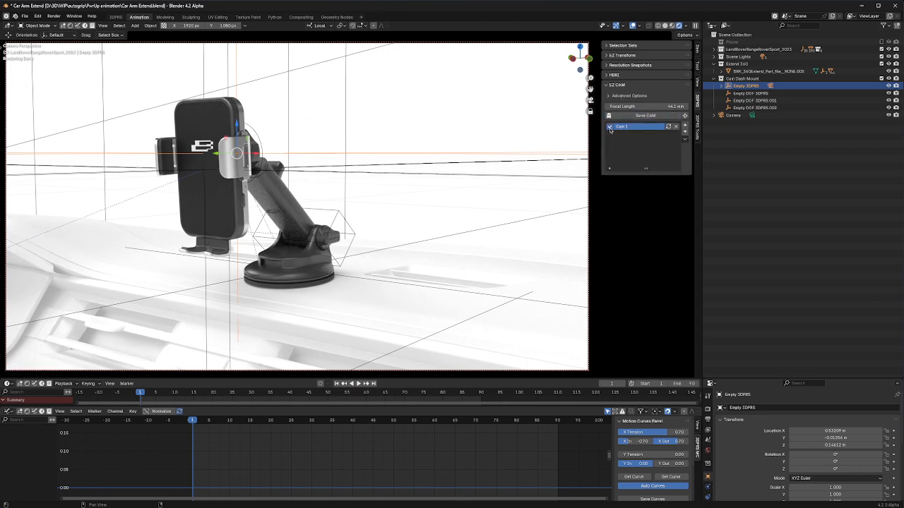
{"action": "left_click", "coordinate": [610, 127]}
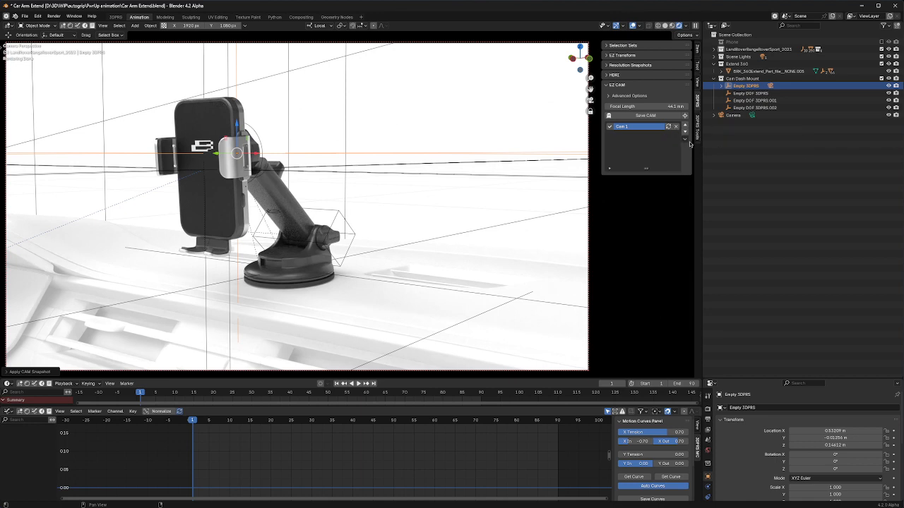
Enable Film Transparent and switch Motion Blur on and off in the saved camera list's extra options.
{"action": "left_click", "coordinate": [685, 140]}
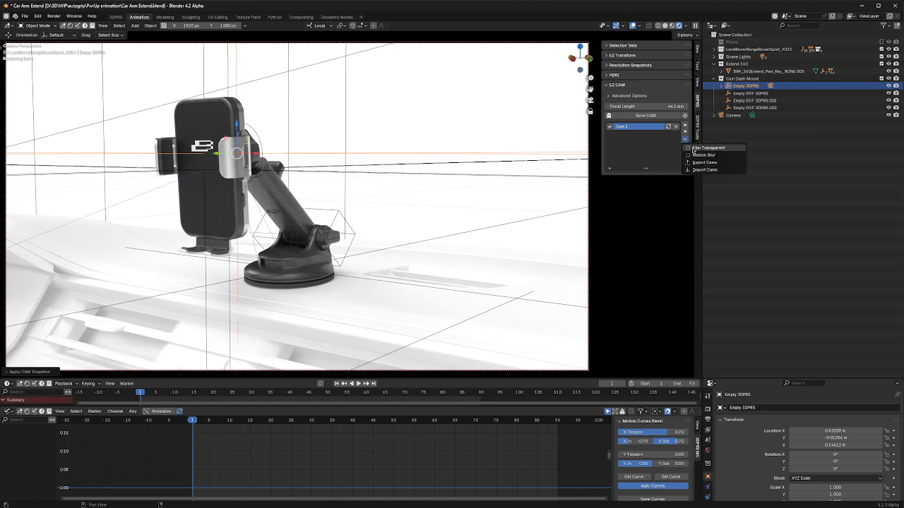
{"action": "left_click", "coordinate": [689, 147]}
{"action": "left_click", "coordinate": [686, 140]}
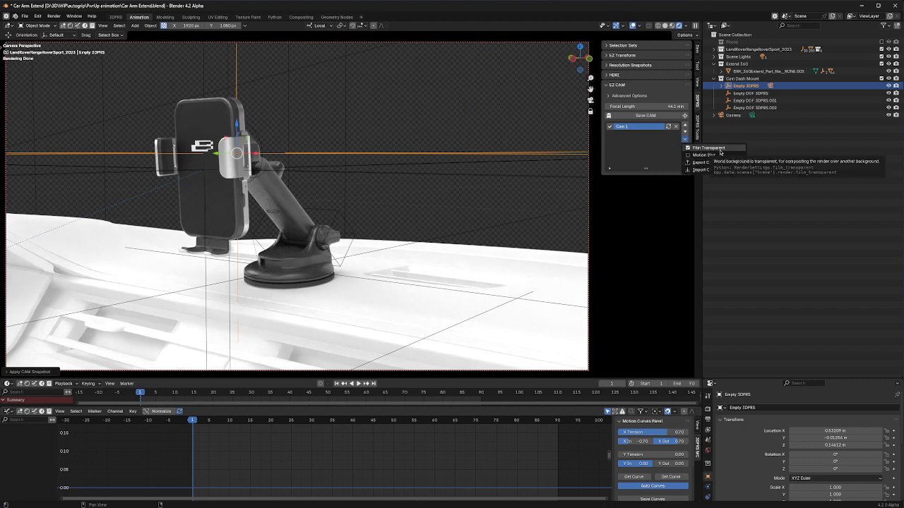
{"action": "left_click", "coordinate": [715, 155]}
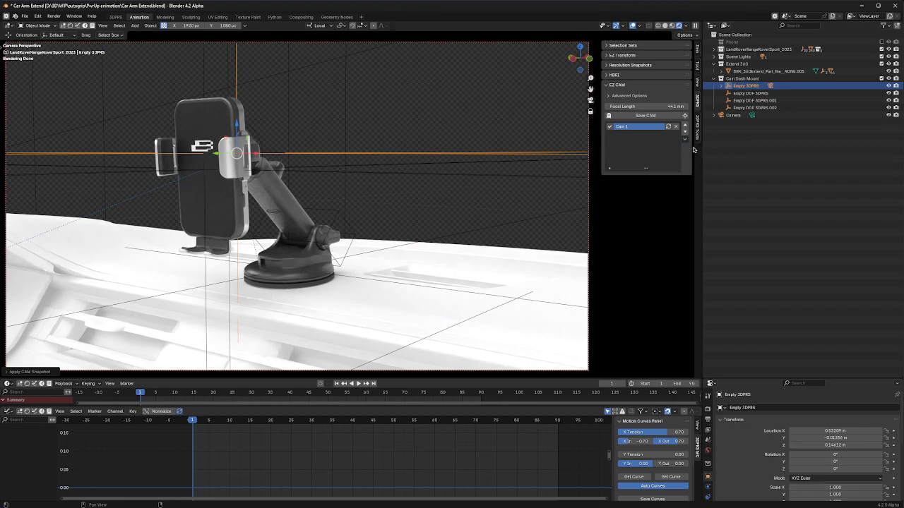
{"action": "left_click", "coordinate": [685, 140]}
{"action": "left_click", "coordinate": [699, 154]}
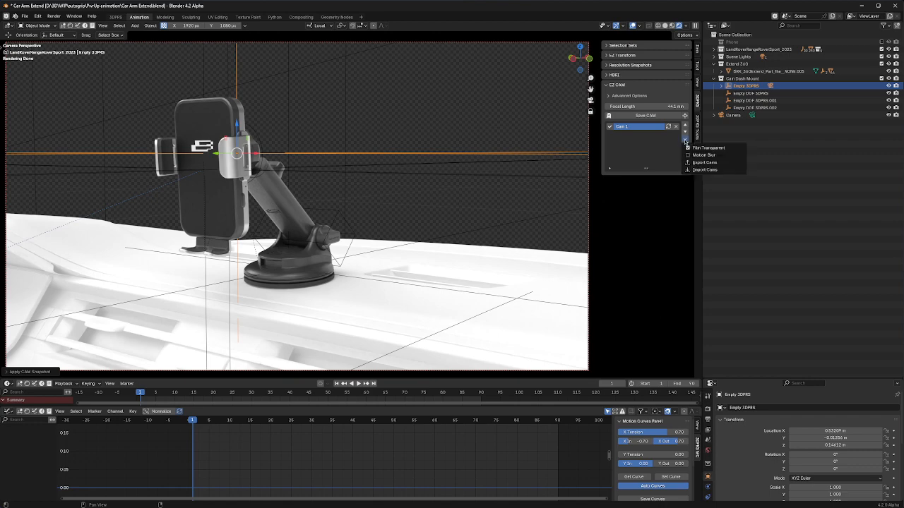
Turn Film Transparent back off in the saved camera list's extra options.
{"action": "left_click", "coordinate": [685, 141]}
{"action": "left_click", "coordinate": [699, 149]}
{"action": "left_click", "coordinate": [684, 140]}
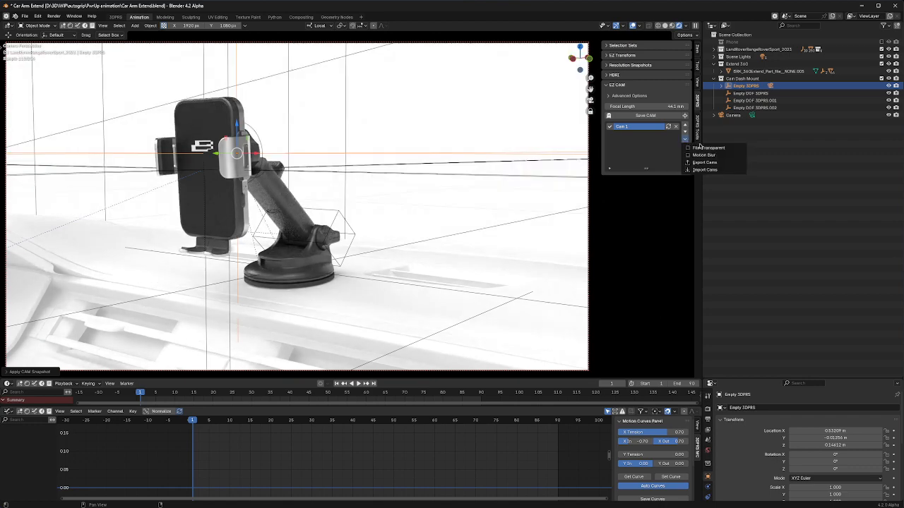
{"action": "left_click", "coordinate": [685, 141]}
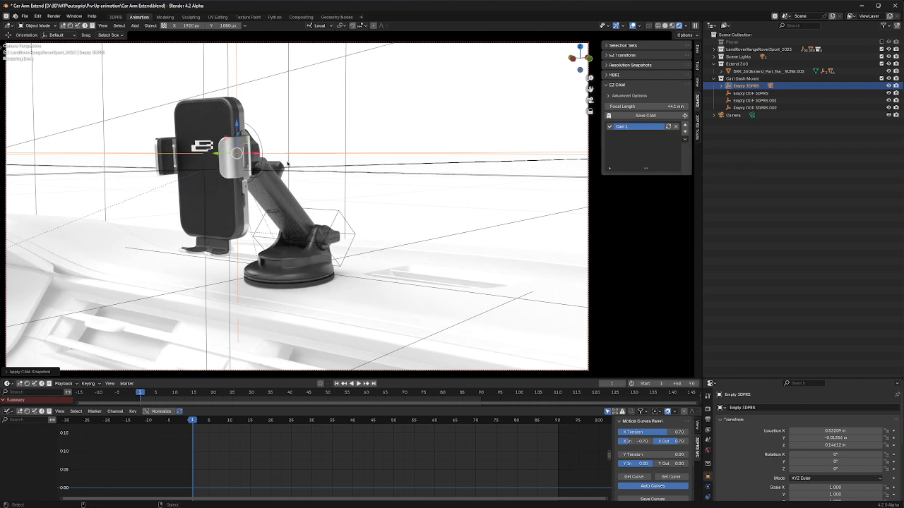
Deselect the control empty and hide the viewport overlays.
{"action": "left_click", "coordinate": [391, 126]}
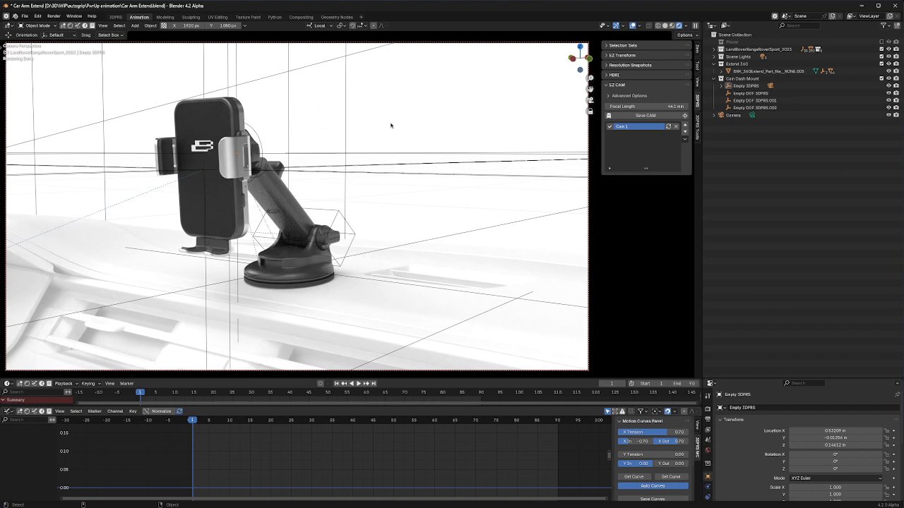
{"action": "left_click", "coordinate": [633, 26]}
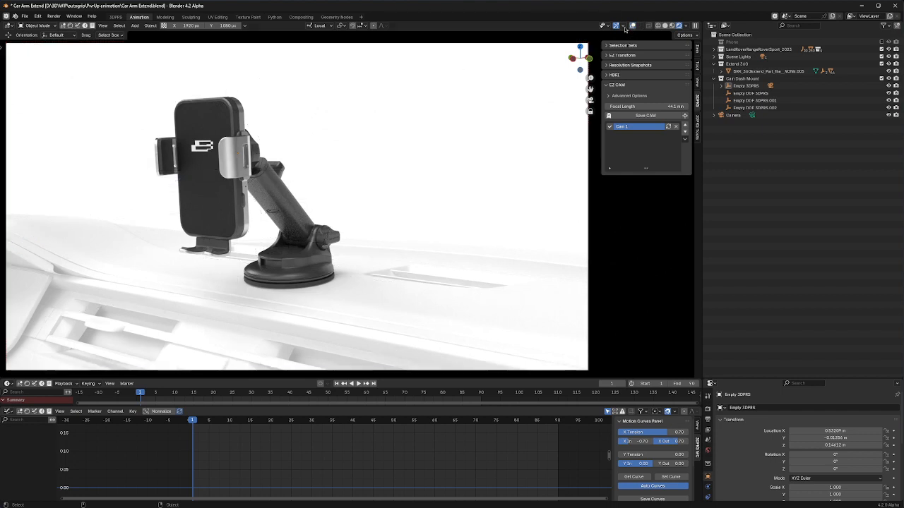
Bring up the camera snapshots popup once, and change its shortcut to C in the EZ CAM add-on preferences.
{"action": "key", "text": "alt+c"}
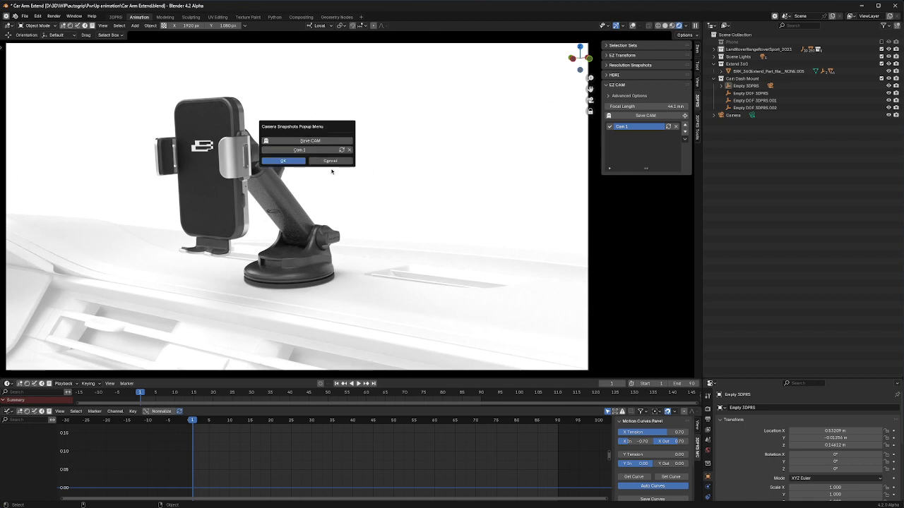
{"action": "left_click", "coordinate": [330, 161]}
{"action": "left_click", "coordinate": [37, 19]}
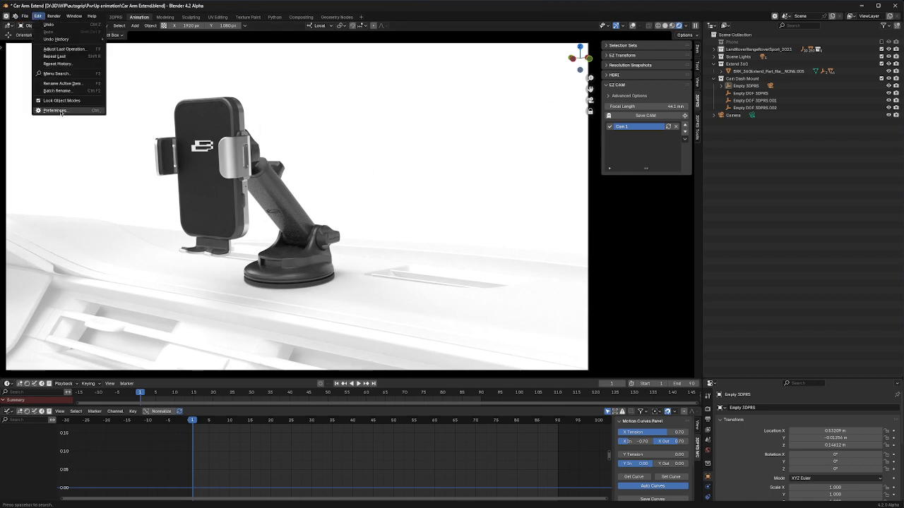
{"action": "left_click", "coordinate": [63, 113]}
{"action": "left_click", "coordinate": [117, 168]}
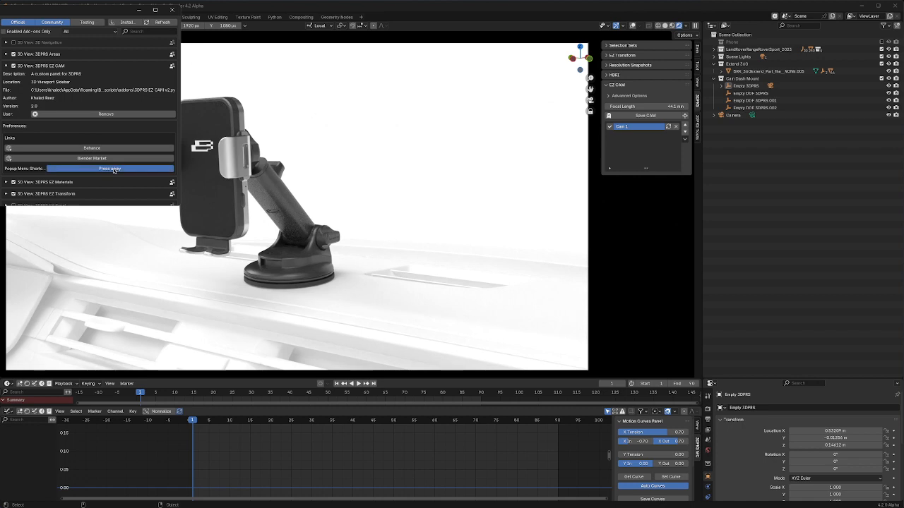
{"action": "key", "text": "c"}
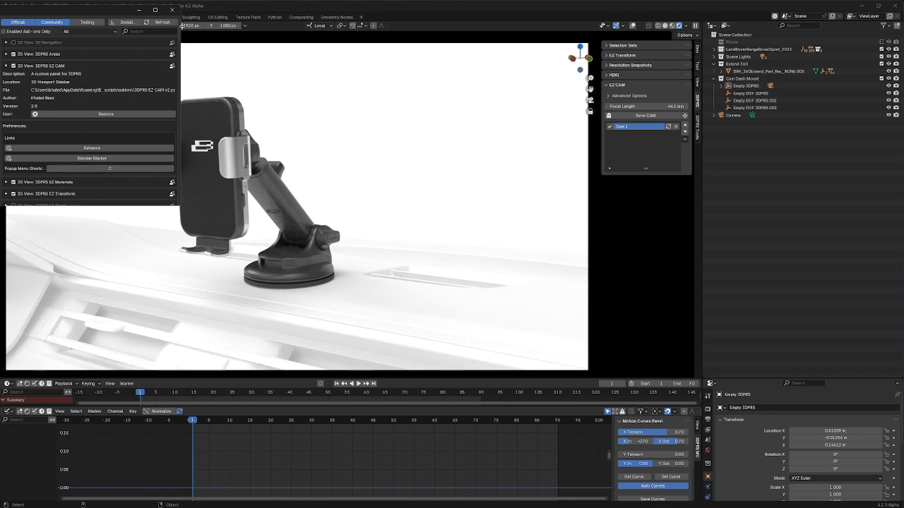
{"action": "left_click", "coordinate": [171, 10]}
Bring up the camera snapshots popup with its new shortcut and apply Cam 1.
{"action": "key", "text": "c"}
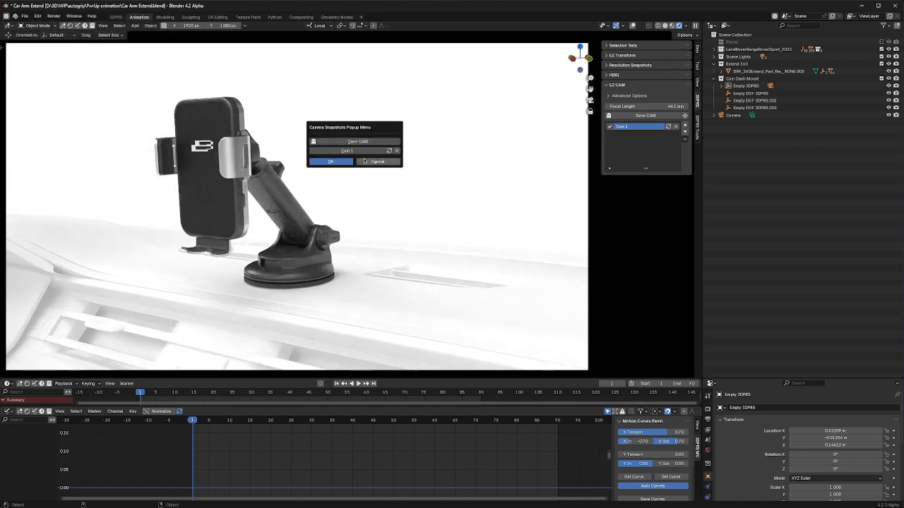
{"action": "left_click", "coordinate": [350, 151]}
{"action": "left_click", "coordinate": [374, 161]}
Swing the camera around the phone mount with the sidebar hidden, and restore Cam 1 from the camera snapshots popup.
{"action": "middle_click_drag", "start_coordinate": [310, 209], "coordinate": [457, 216]}
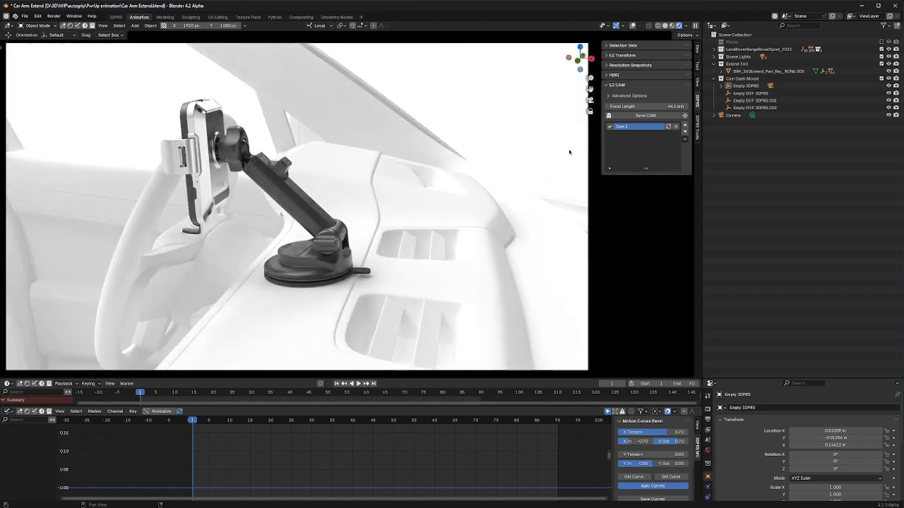
{"action": "key", "text": "n"}
{"action": "middle_click_drag", "start_coordinate": [312, 214], "coordinate": [323, 185]}
{"action": "key", "text": "shift+c"}
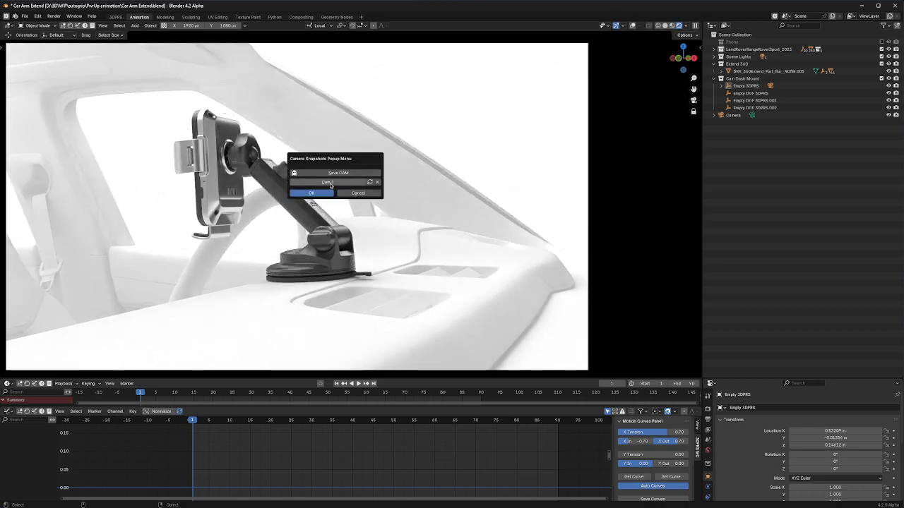
{"action": "left_click", "coordinate": [328, 183]}
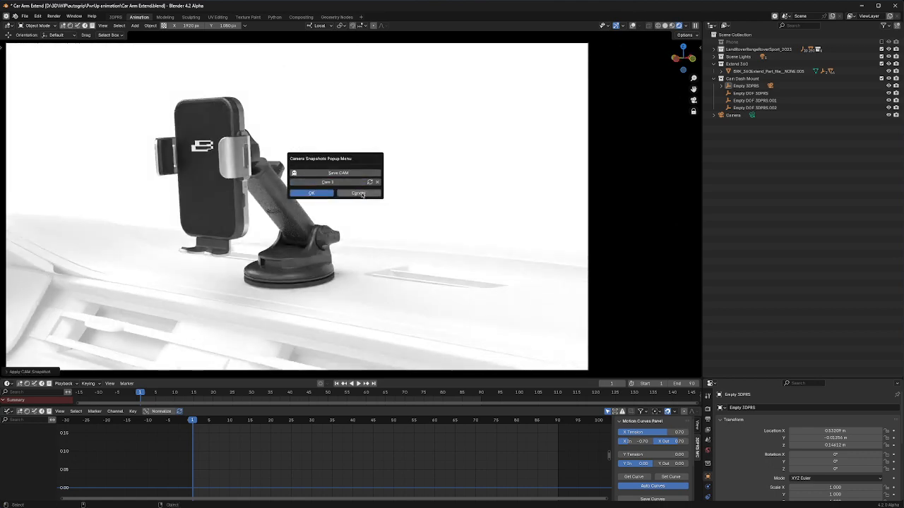
{"action": "left_click", "coordinate": [311, 193]}
Save the view from behind the phone mount as a new snapshot in the popup, and switch back to Cam 1.
{"action": "key", "text": "shift+c"}
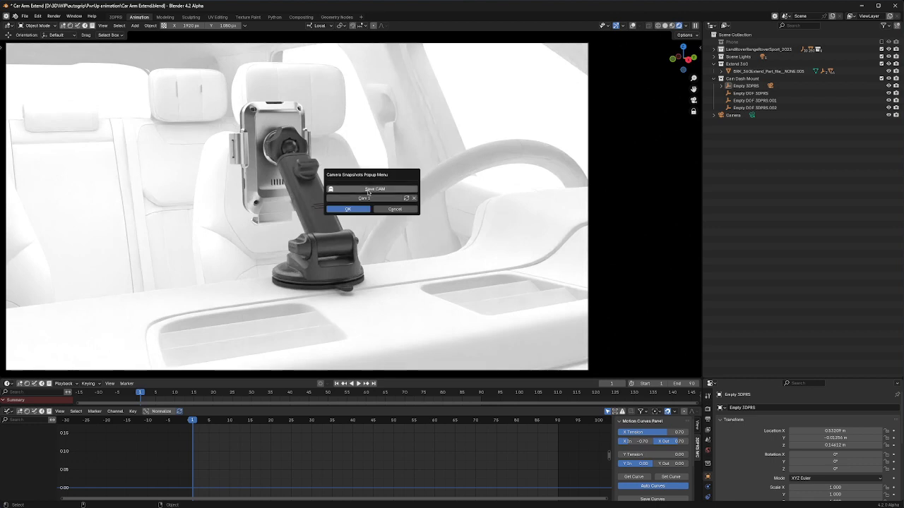
{"action": "left_click", "coordinate": [370, 189]}
{"action": "left_click", "coordinate": [367, 208]}
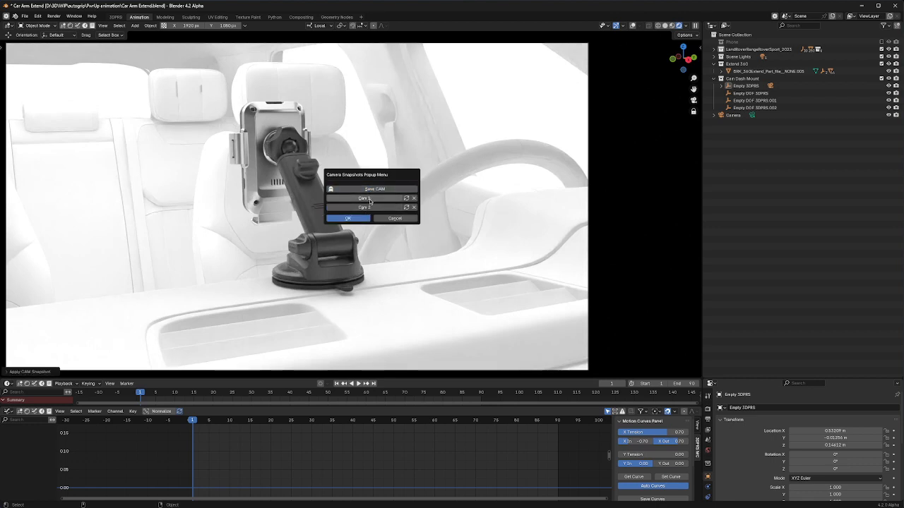
{"action": "left_click", "coordinate": [369, 200]}
{"action": "left_click", "coordinate": [378, 218]}
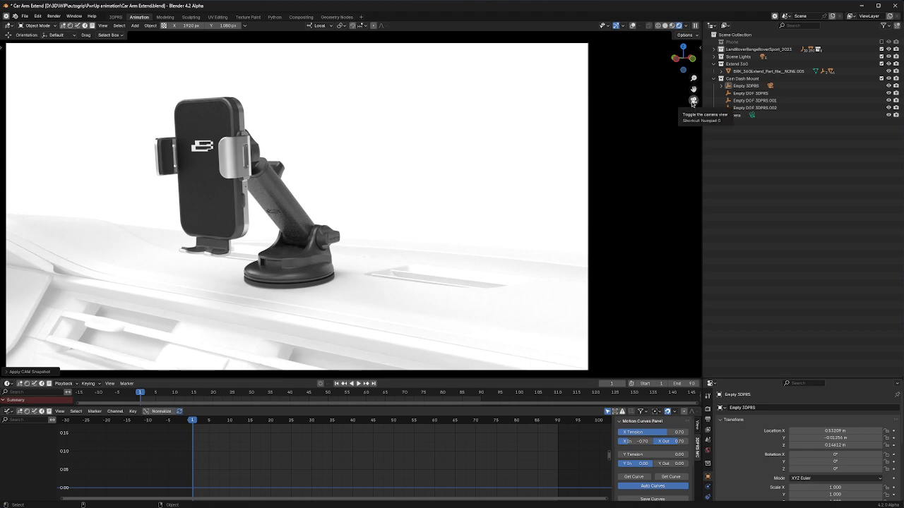
Leave the camera view for a wider free view of the dashboard and seats around the phone mount.
{"action": "left_click", "coordinate": [694, 101]}
{"action": "middle_click_drag", "start_coordinate": [354, 186], "coordinate": [423, 133]}
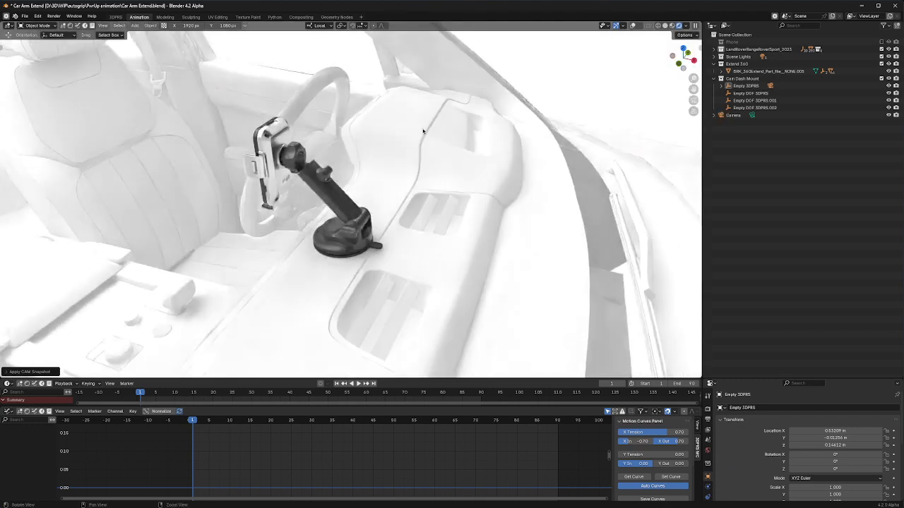
{"action": "scroll", "coordinate": [417, 141], "scroll_direction": "down", "scroll_amount": 4}
{"action": "middle_click_drag", "start_coordinate": [396, 170], "coordinate": [382, 151]}
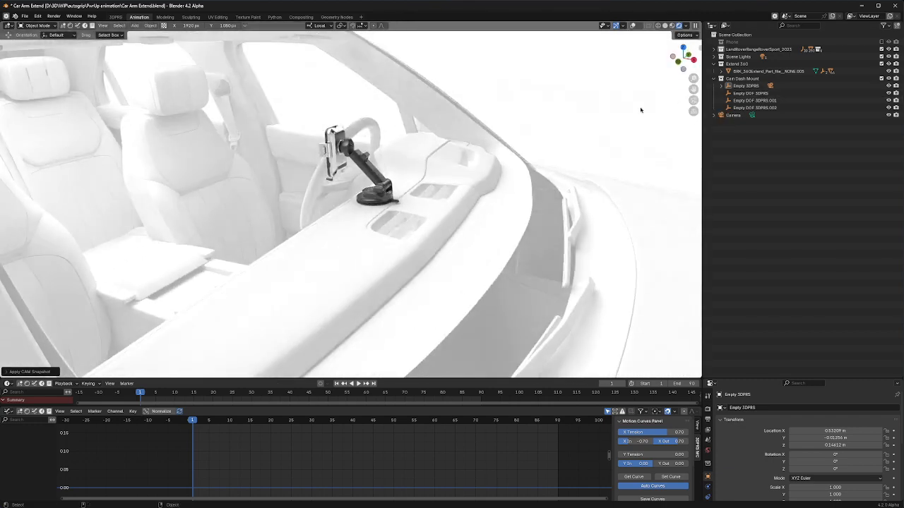
Toggle the viewport gizmos and leave them hidden.
{"action": "left_click", "coordinate": [617, 25]}
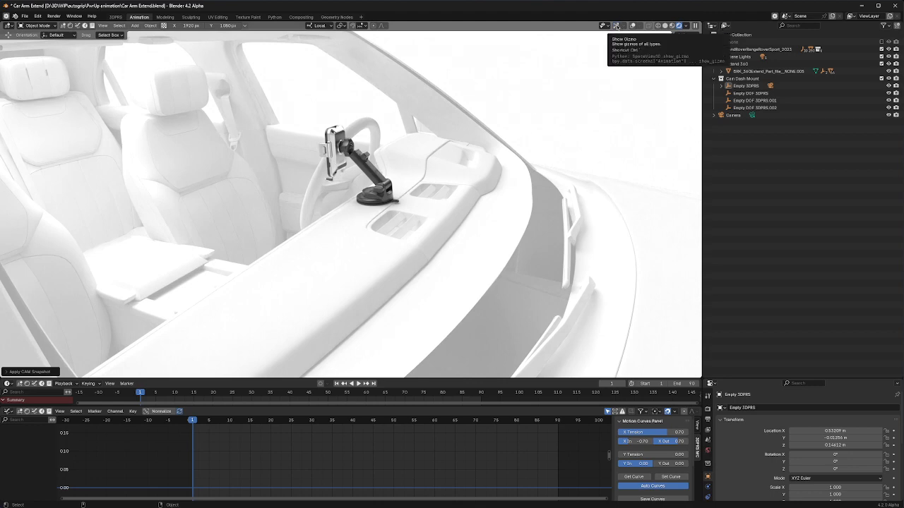
{"action": "left_click", "coordinate": [617, 26]}
{"action": "left_click", "coordinate": [617, 26]}
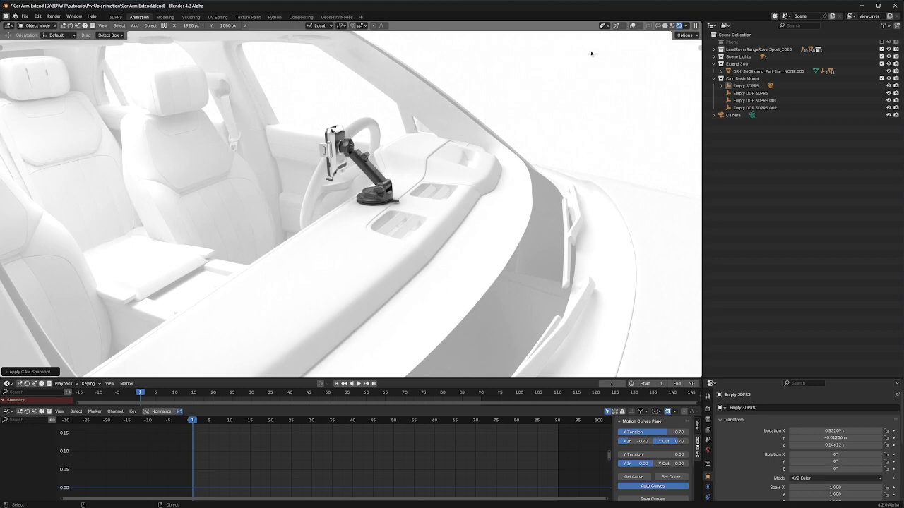
Show the viewport gizmos once more and hide them again.
{"action": "left_click", "coordinate": [615, 26]}
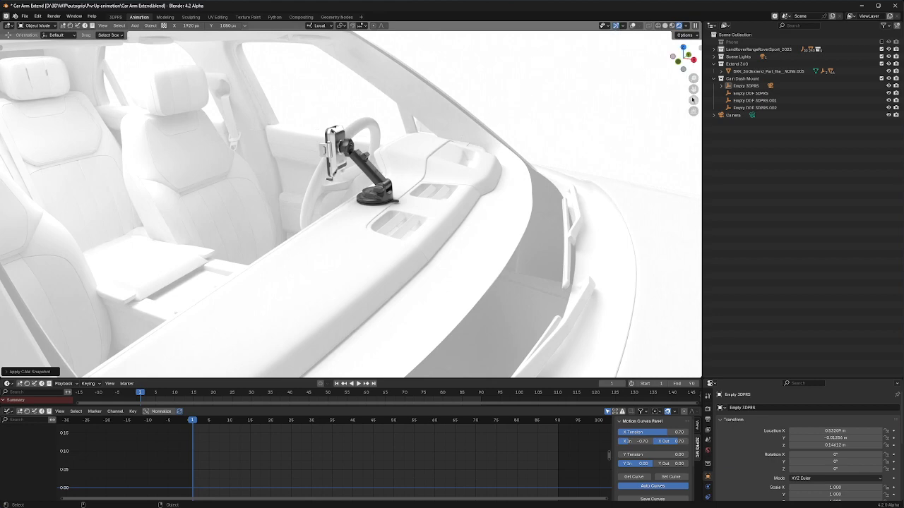
{"action": "left_click", "coordinate": [616, 26]}
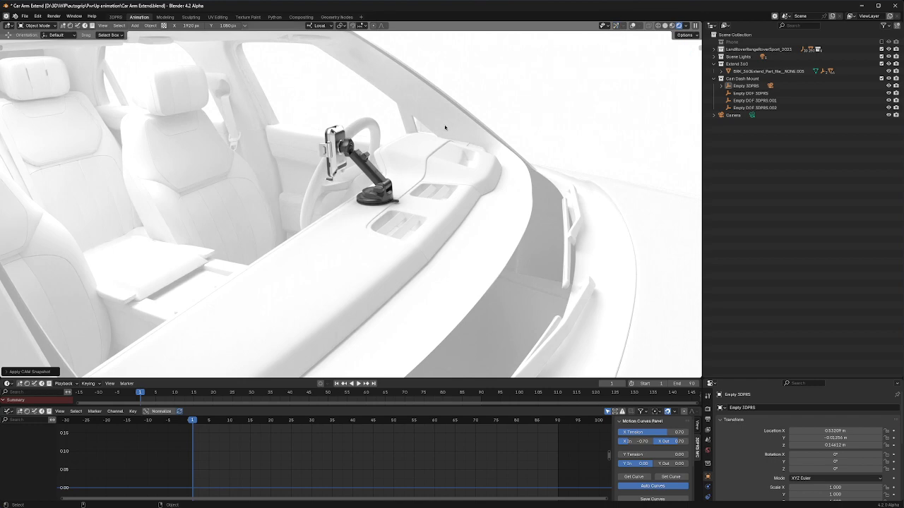
Switch back and forth between Cam 1 and Cam 2 in the camera snapshots popup, ending on Cam 2, and dismiss the popup.
{"action": "key", "text": "shift+c"}
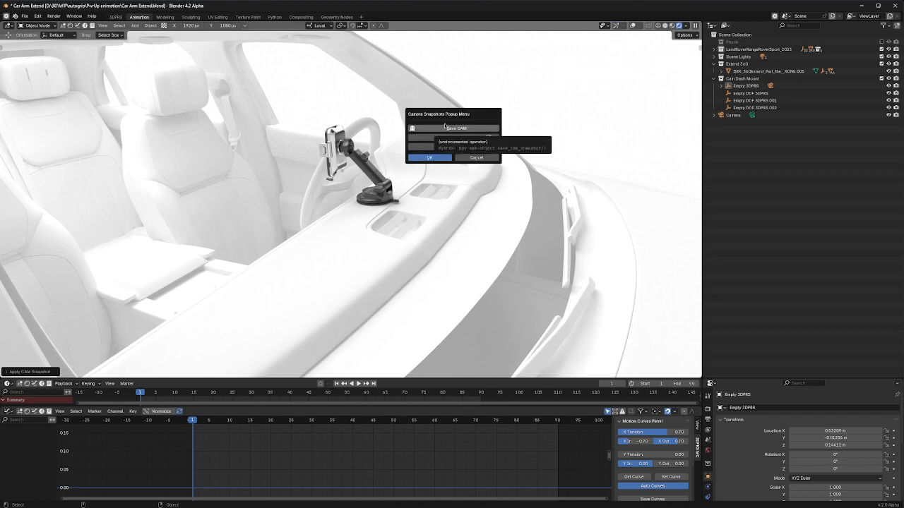
{"action": "left_click", "coordinate": [449, 138]}
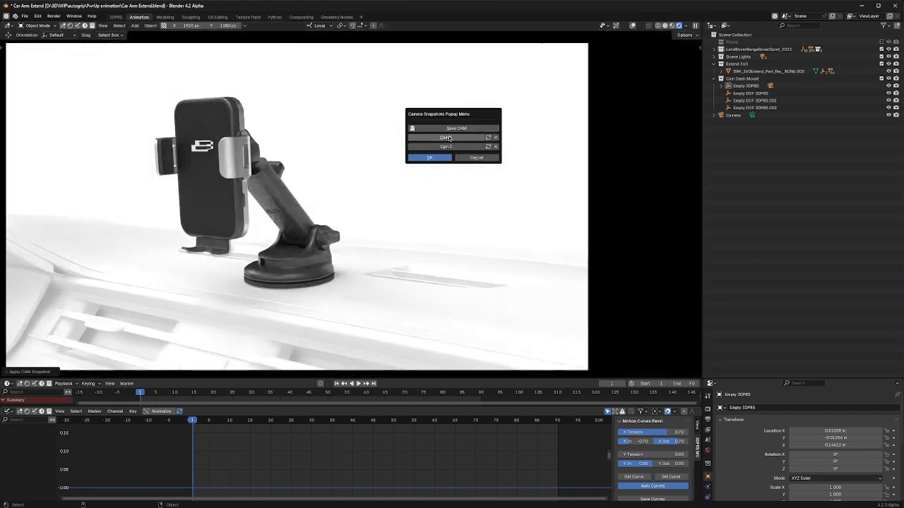
{"action": "left_click", "coordinate": [451, 147]}
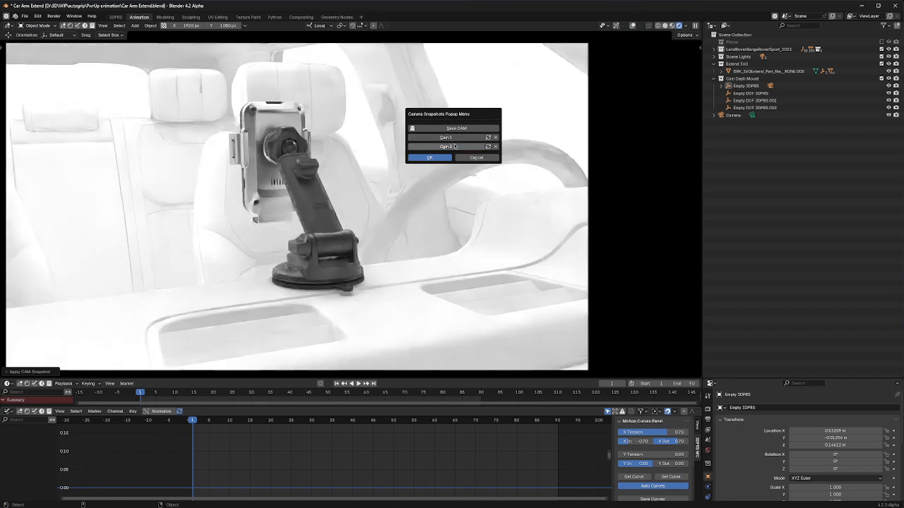
{"action": "left_click", "coordinate": [450, 139]}
{"action": "left_click", "coordinate": [451, 147]}
{"action": "left_click", "coordinate": [476, 158]}
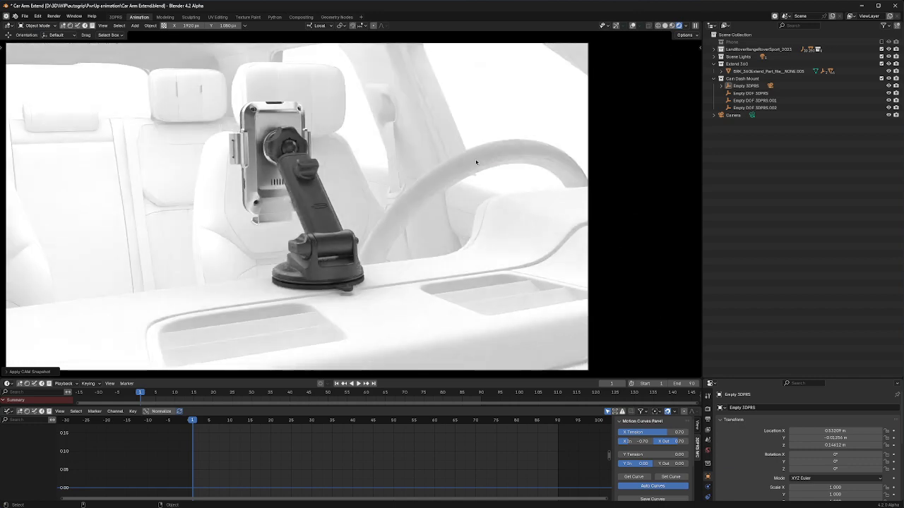
Swing the camera around to the phone's front side and open the adjustment settings of the last applied camera snapshot.
{"action": "middle_click_drag", "start_coordinate": [296, 197], "coordinate": [406, 193]}
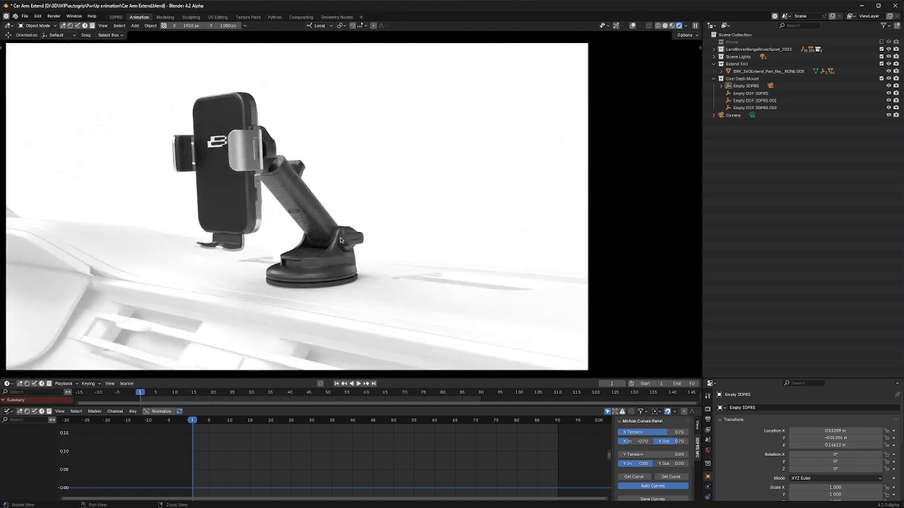
{"action": "middle_click_drag", "start_coordinate": [340, 240], "coordinate": [345, 233], "text": "alt"}
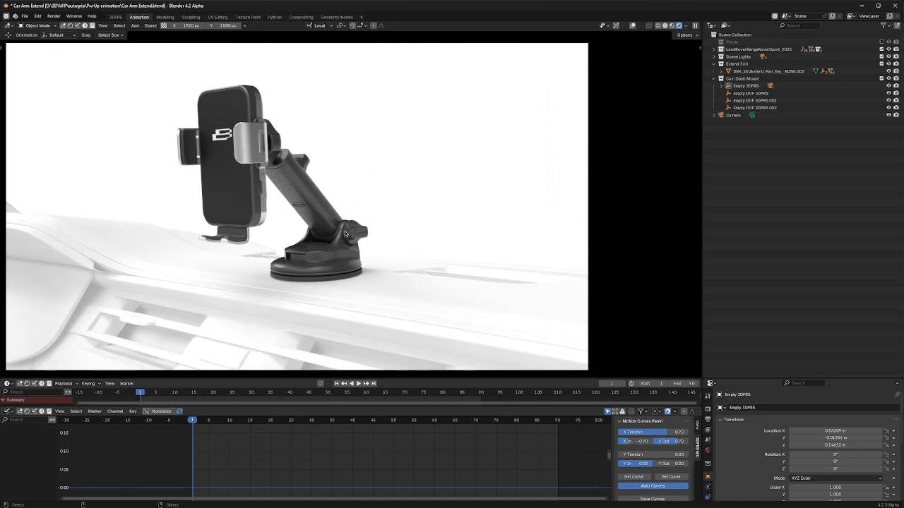
{"action": "key", "text": "F9"}
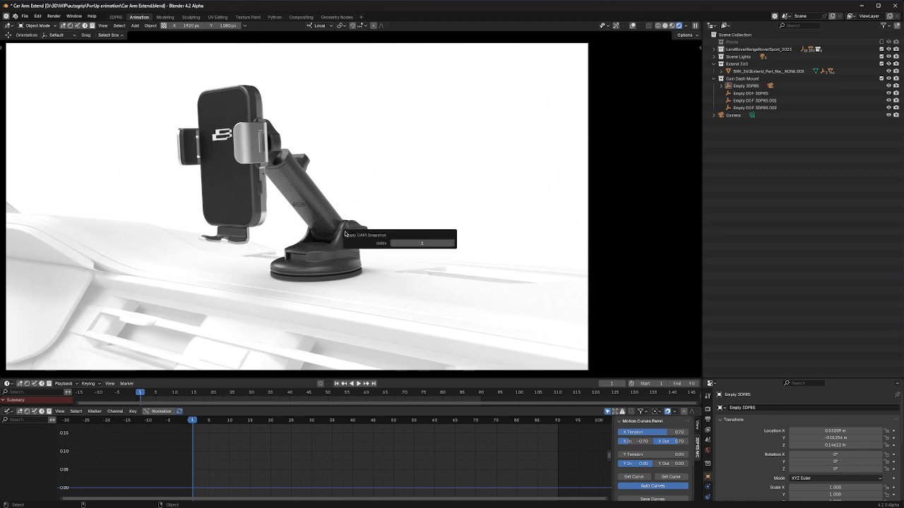